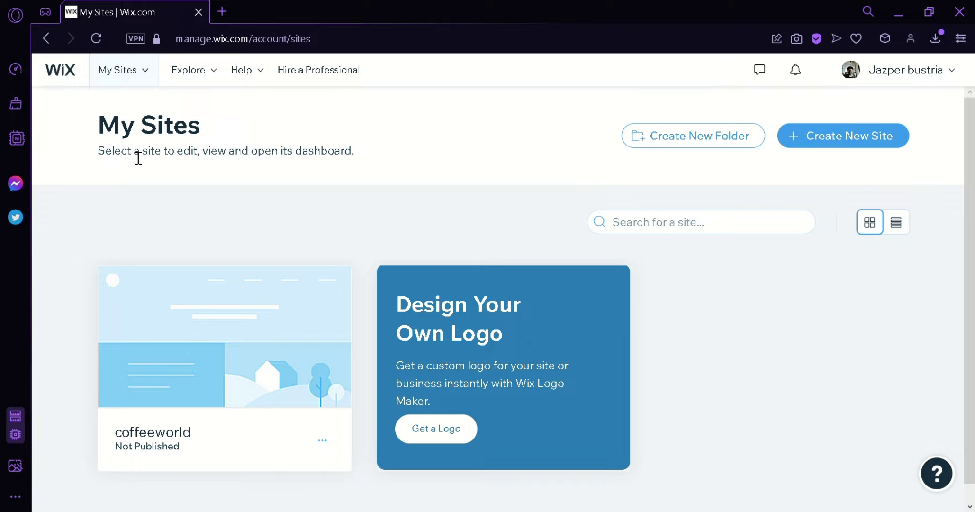
Create a new site of the Blog type and name it "Coffee WOrld"
click(858, 138)
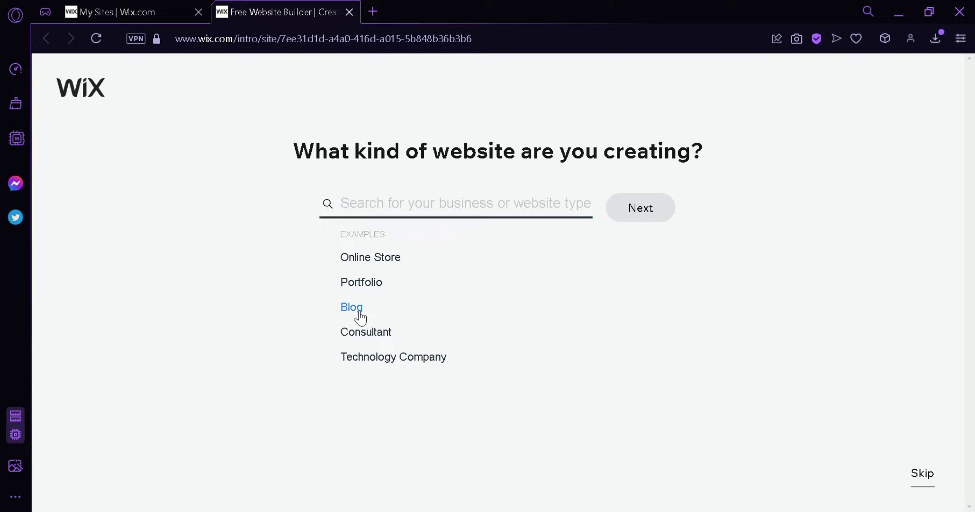
click(351, 307)
click(638, 207)
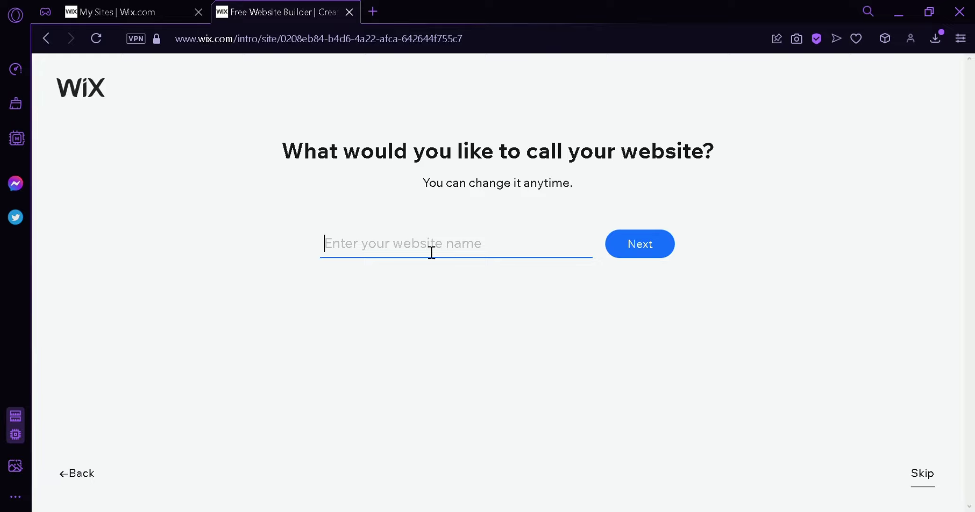
text(Coffee WOrl)
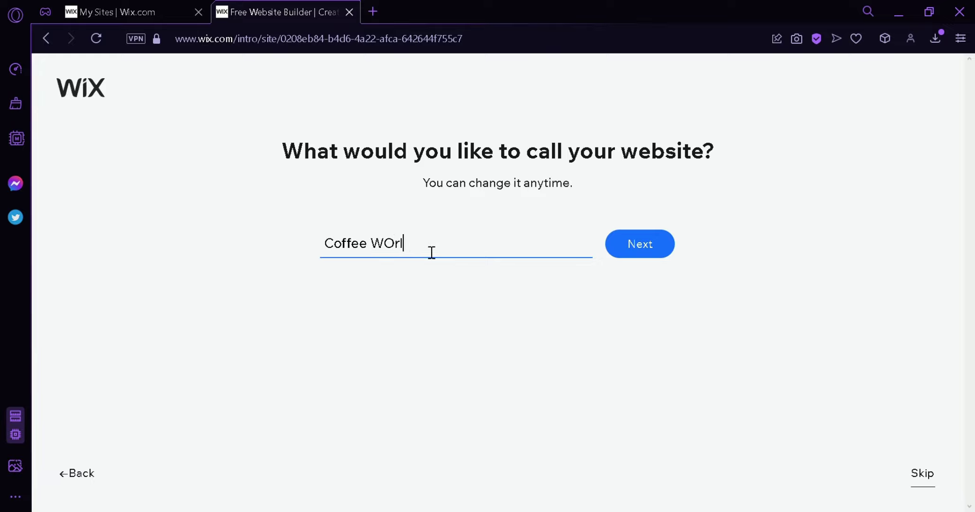
text(d)
click(656, 255)
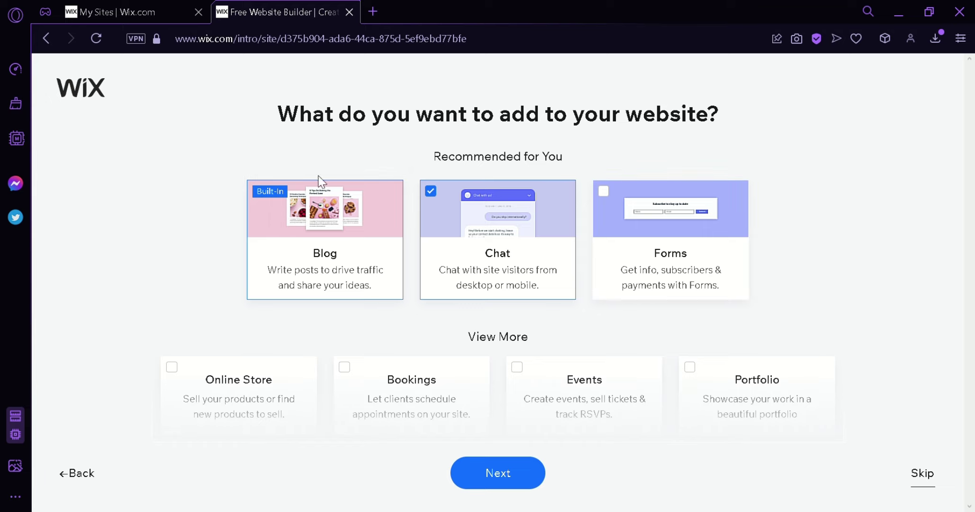
Review the available website features, add Events, Forum and Portfolio alongside the preselected Chat, and continue the setup
scroll(267, 352, down, 3)
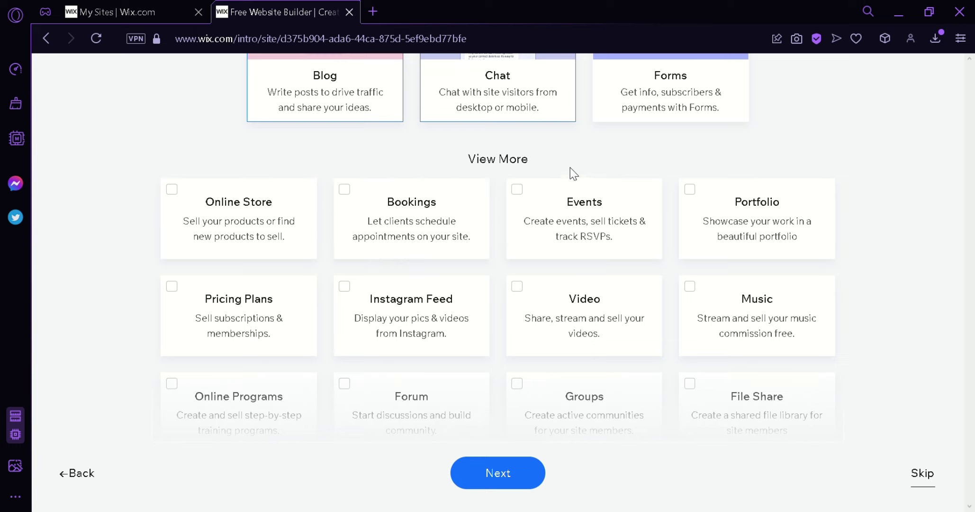
scroll(766, 212, up, 1)
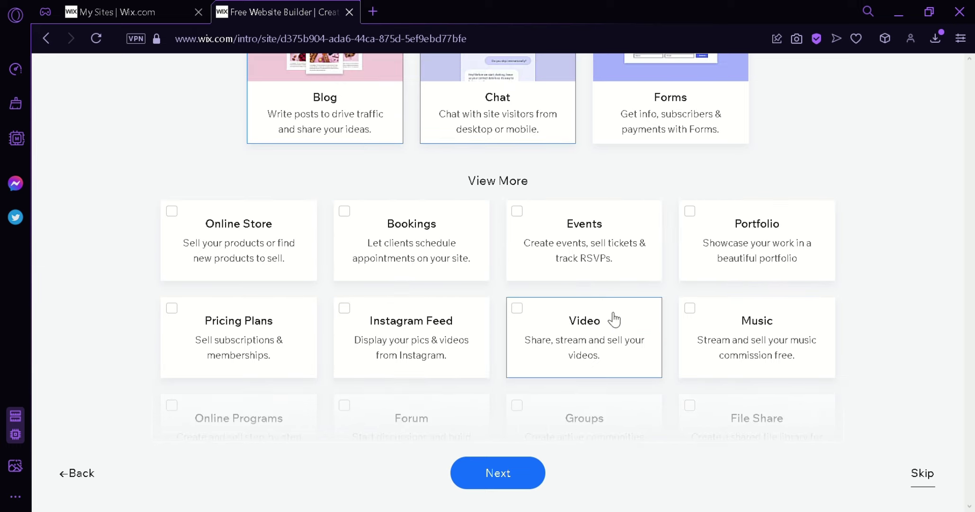
scroll(745, 344, down, 3)
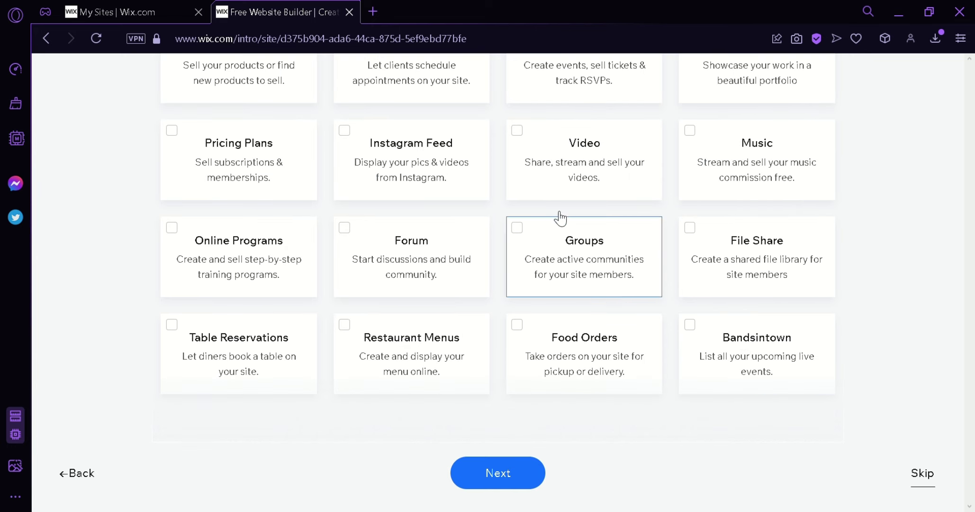
scroll(463, 349, up, 3)
scroll(624, 202, down, 3)
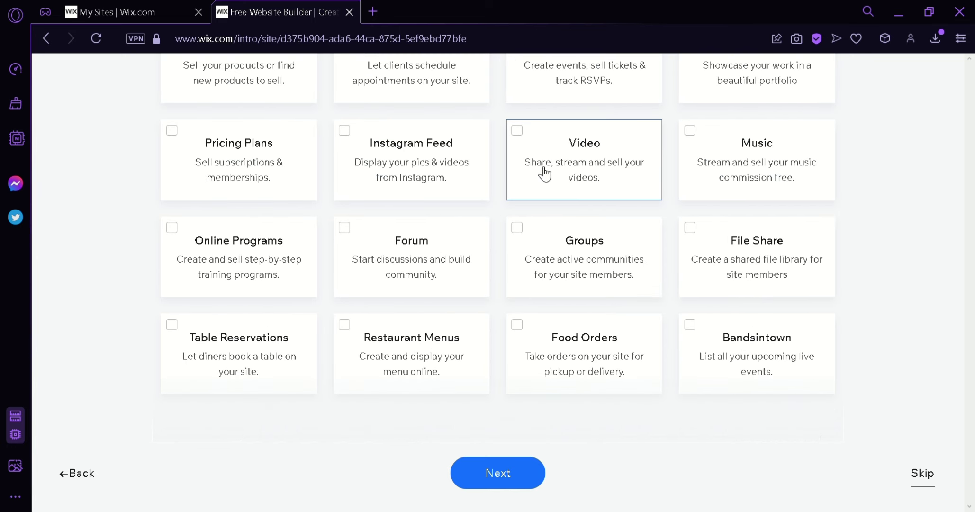
scroll(674, 175, up, 5)
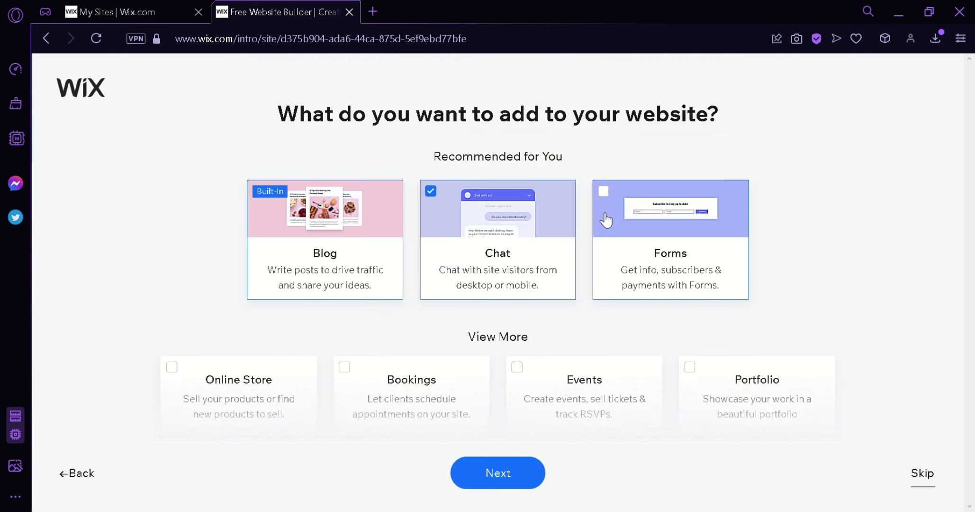
mouse_move(337, 189)
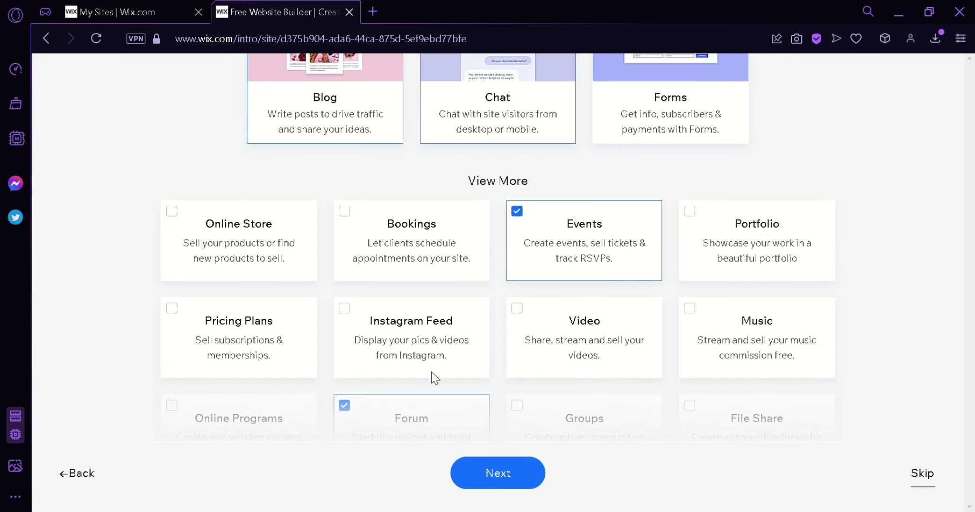
click(764, 234)
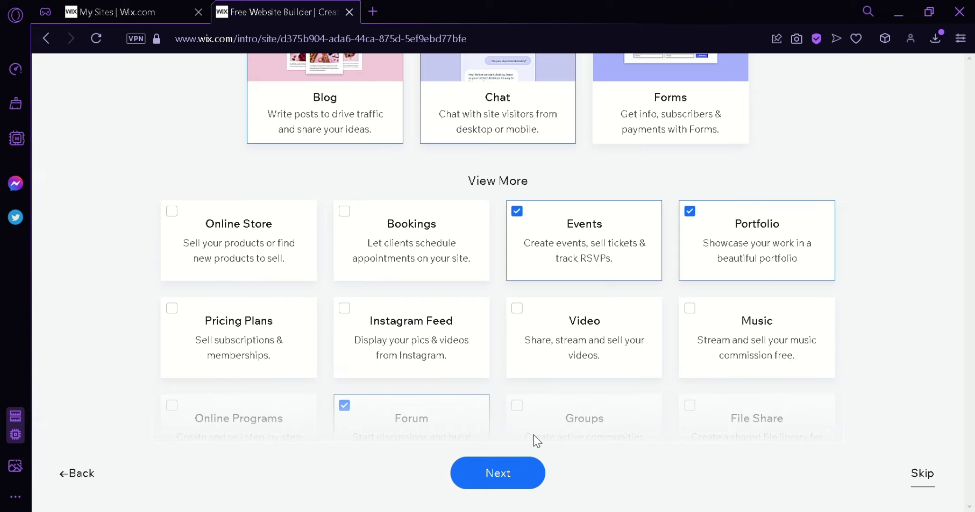
click(493, 473)
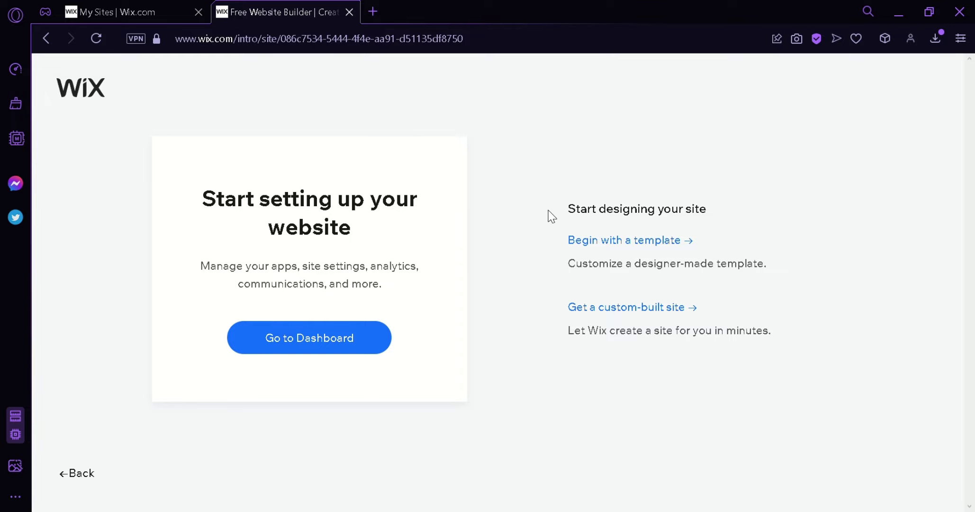
Begin the site design with a template, browse the blog templates and open the Movie Blog template for editing
click(629, 241)
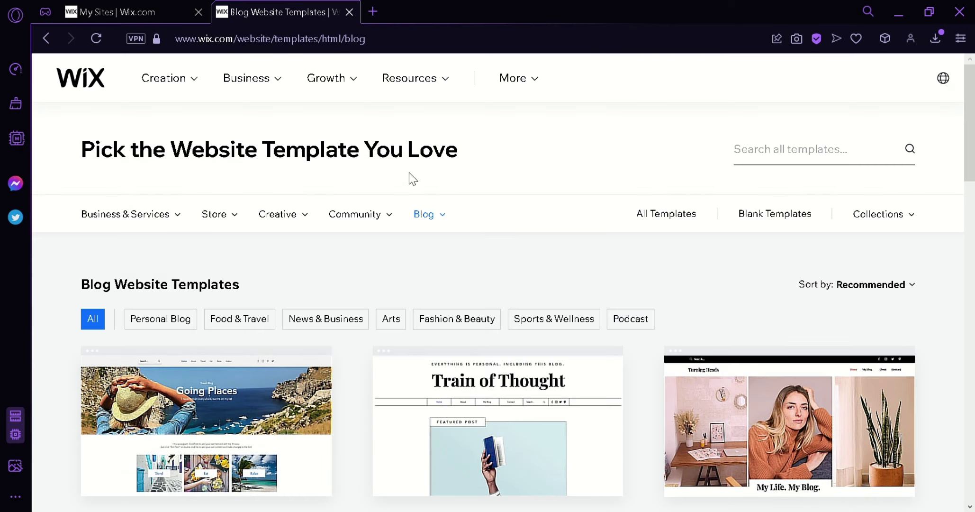
scroll(971, 179, down, 3)
drag(972, 180, 974, 115)
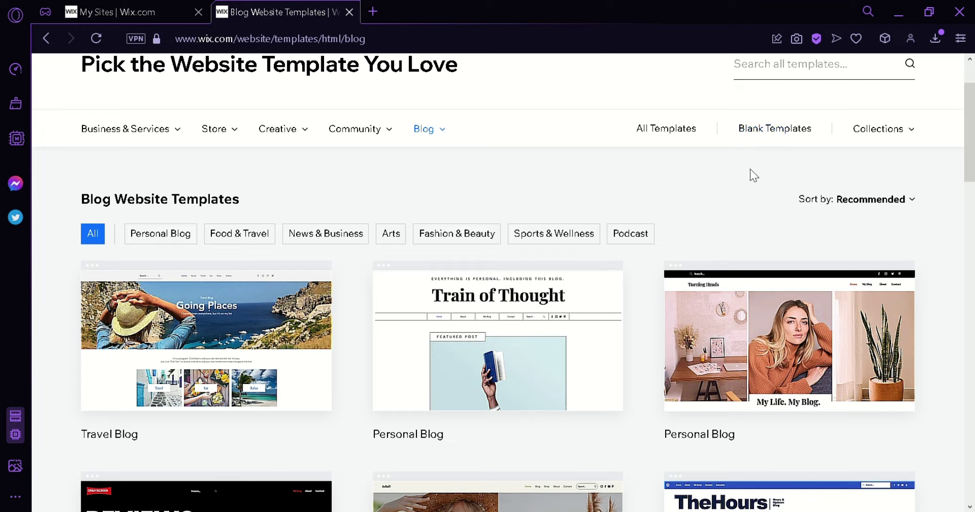
scroll(972, 168, down, 3)
scroll(974, 170, down, 3)
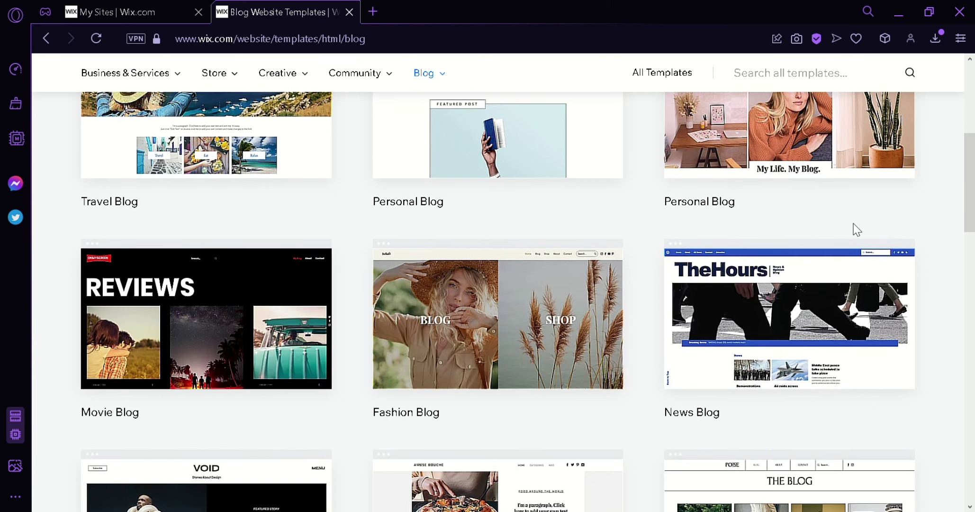
mouse_move(228, 313)
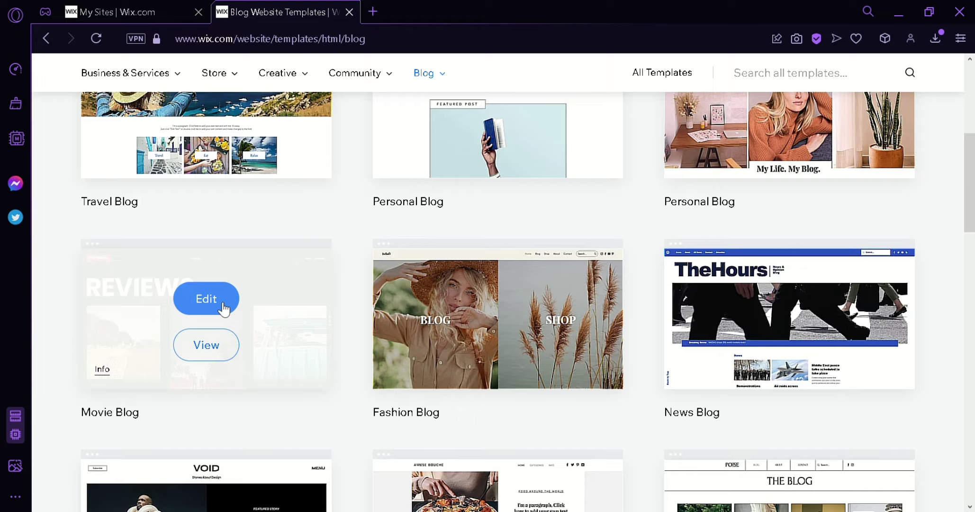
click(223, 304)
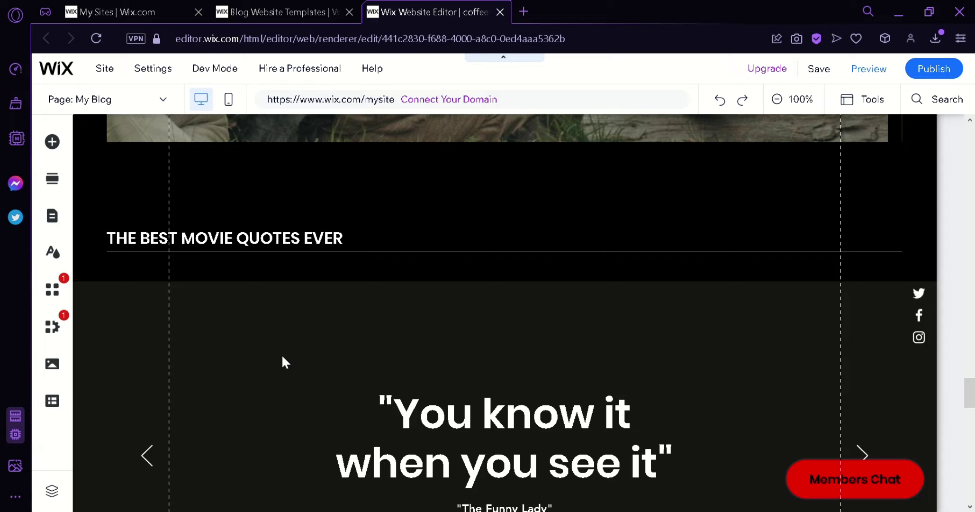
Open the site pages manager and examine the Signup & Login, Portfolio Pages, Blog Pages and Site Menu sections
scroll(282, 362, up, 10)
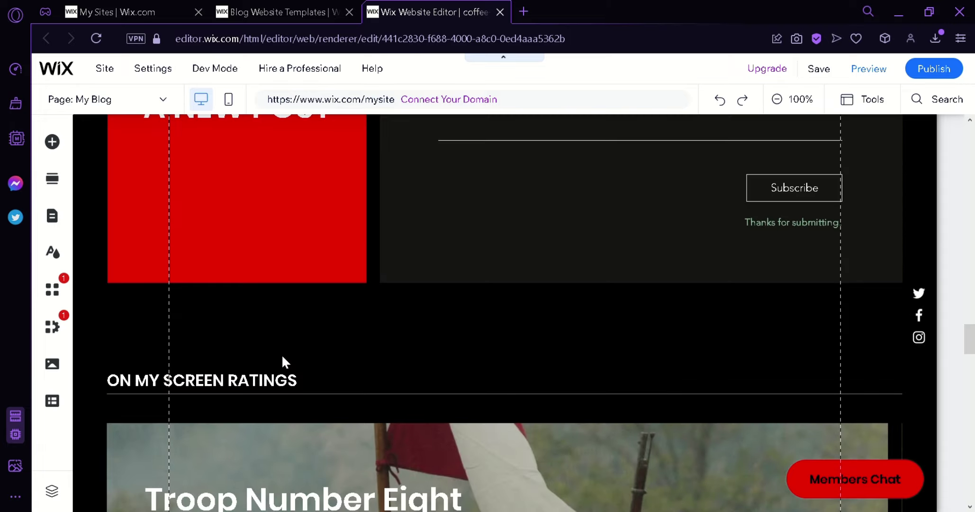
scroll(516, 246, up, 10)
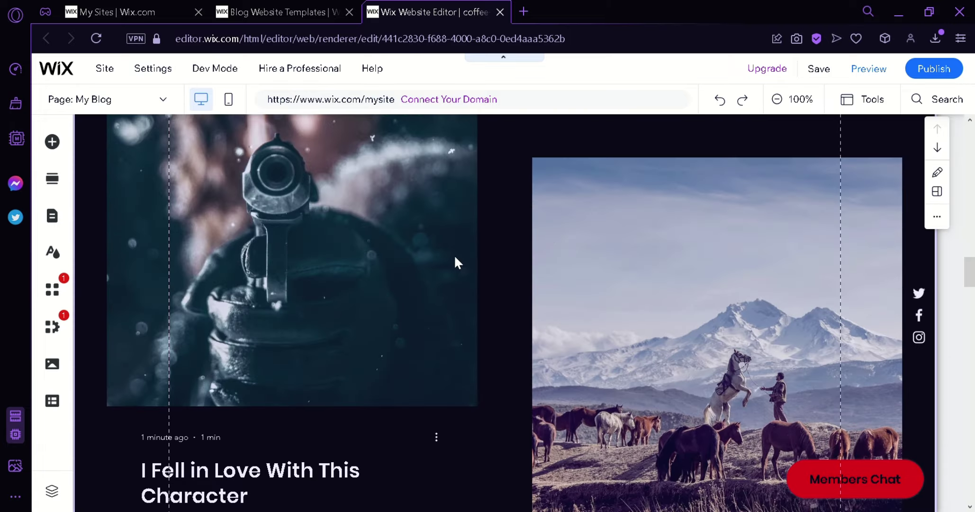
scroll(492, 287, up, 5)
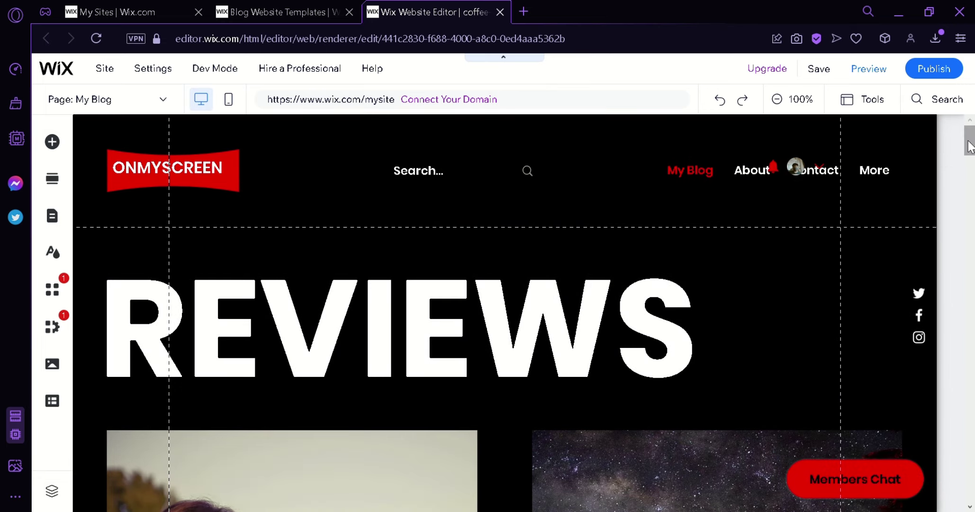
mouse_move(969, 145)
mouse_down()
mouse_move(969, 165)
mouse_move(968, 144)
mouse_up()
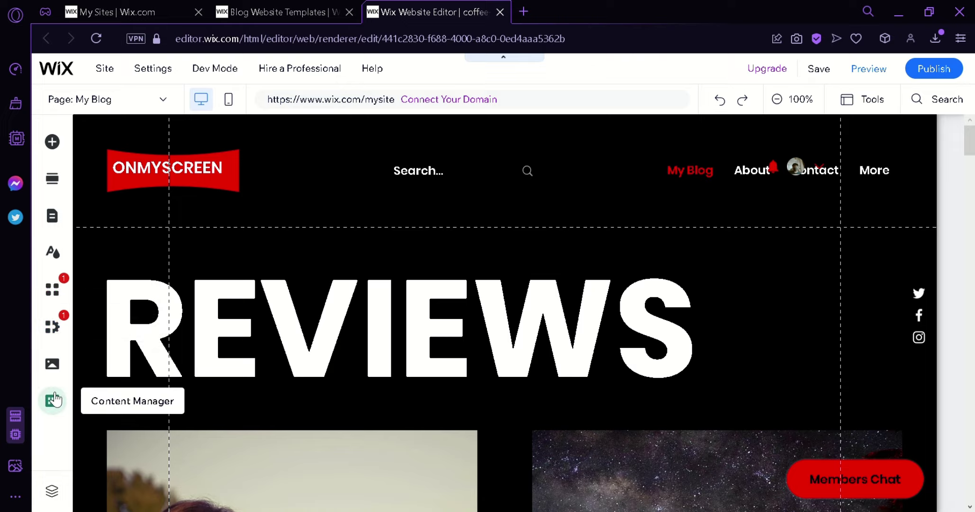
click(164, 102)
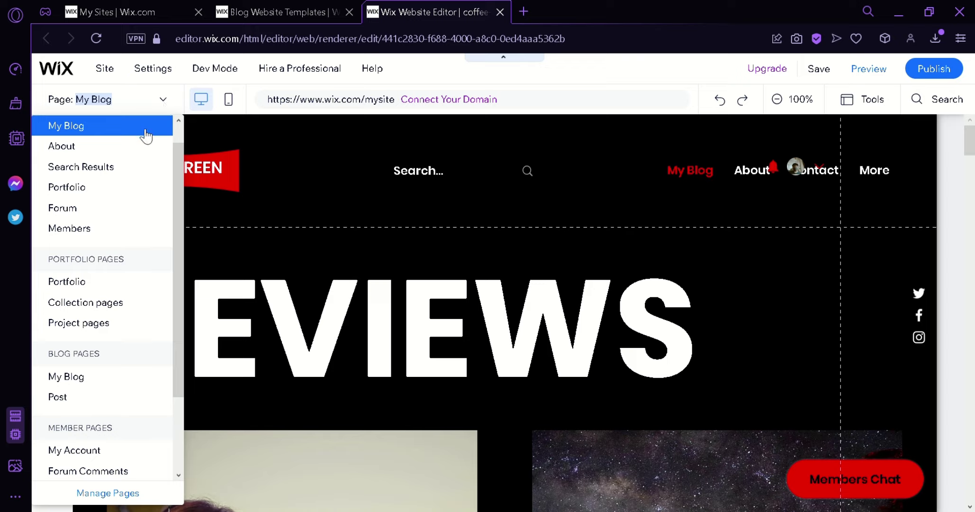
drag(177, 172, 176, 277)
click(118, 493)
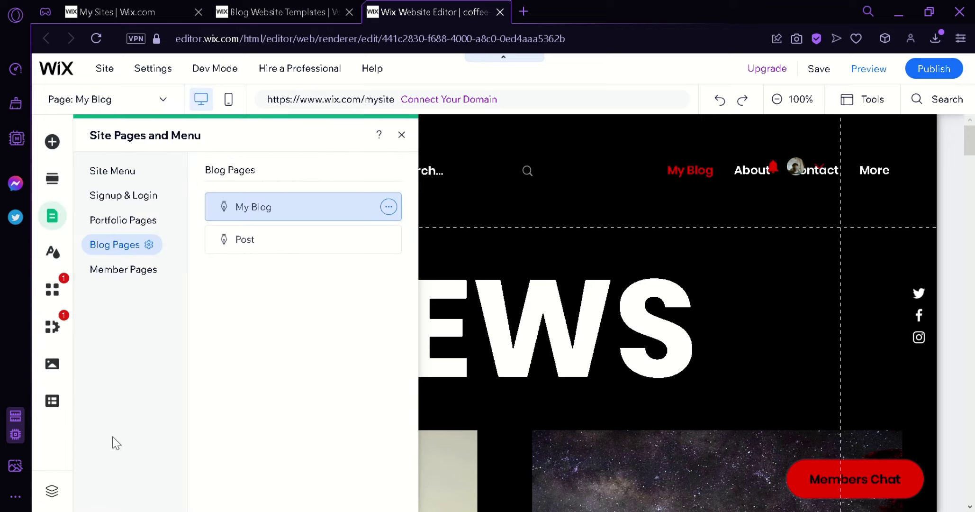
click(126, 172)
click(135, 195)
click(147, 220)
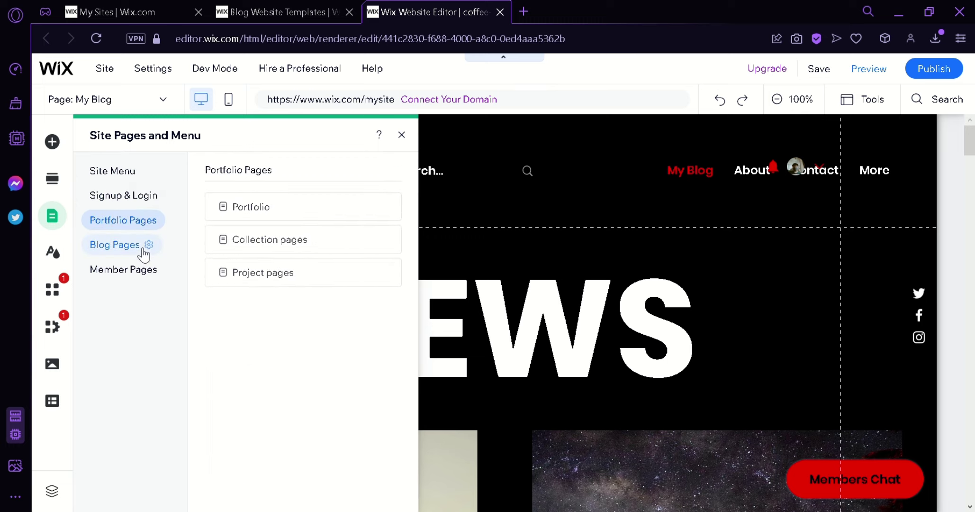
click(142, 245)
click(121, 171)
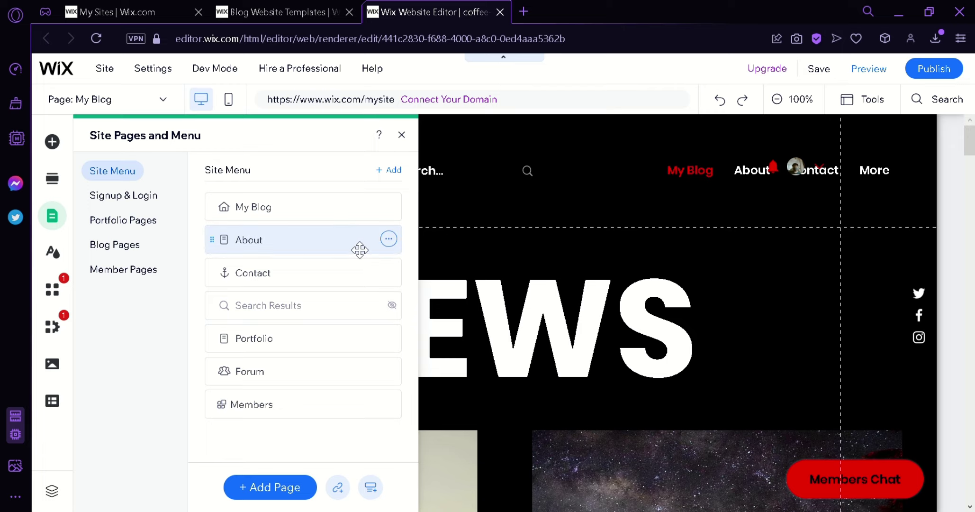
View the About page's management options in the site menu, and close the site pages manager
click(390, 239)
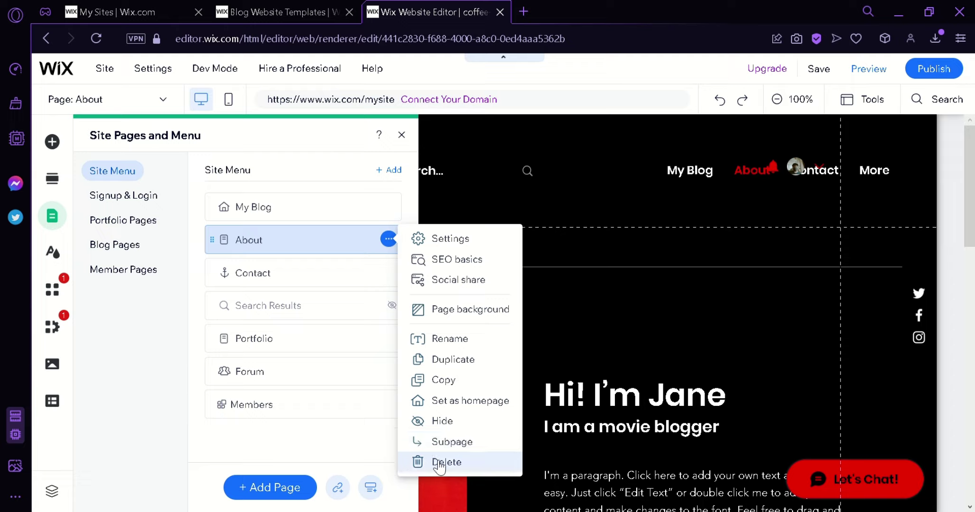
click(273, 445)
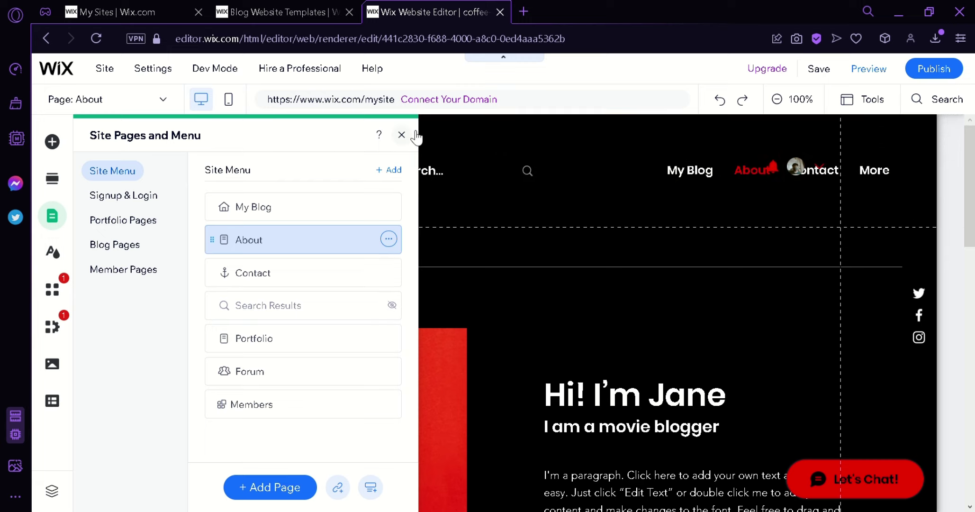
click(401, 135)
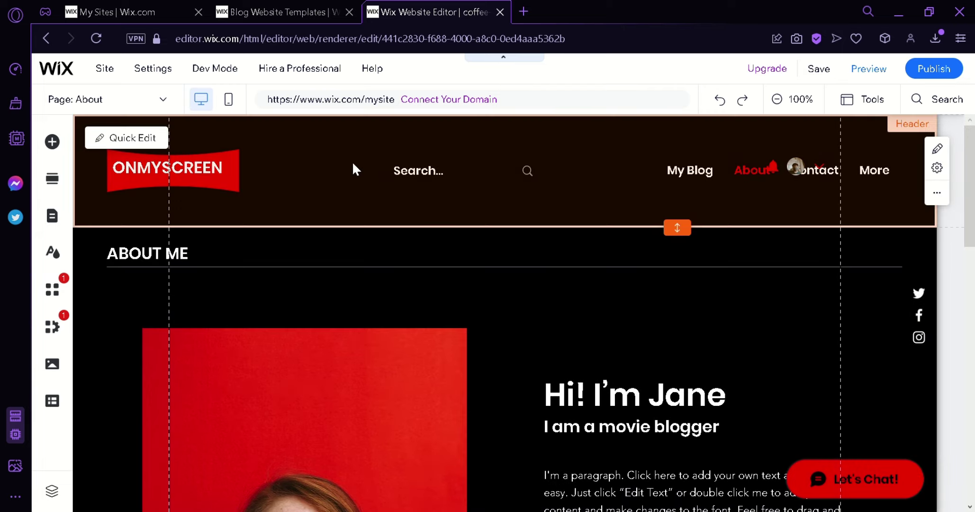
Replace the header's logo text with "COFFEE MOVIES" using Quick Edit
click(157, 140)
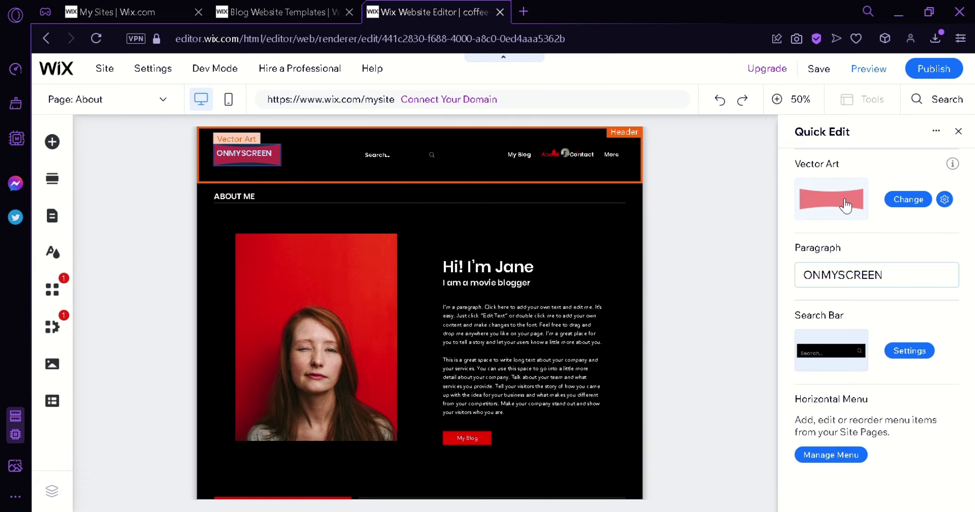
click(912, 278)
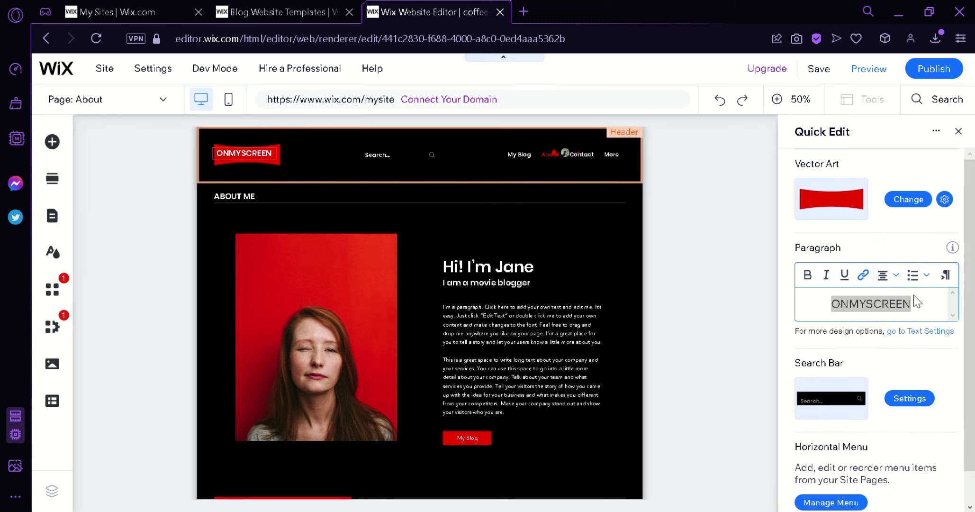
text(COF)
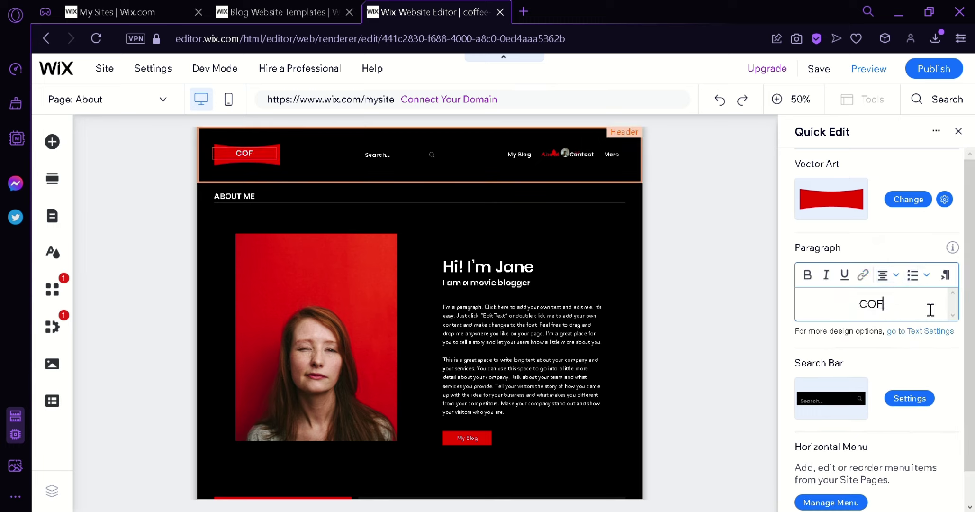
text(FEE MOVIES)
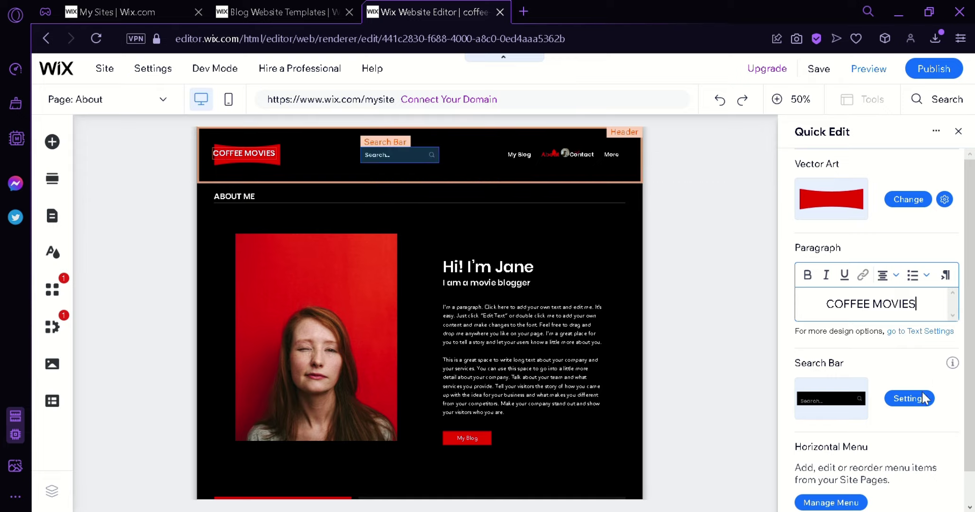
Open the vector art library to replace the header logo graphic and search it for "movie ticekt"
scroll(969, 428, down, 2)
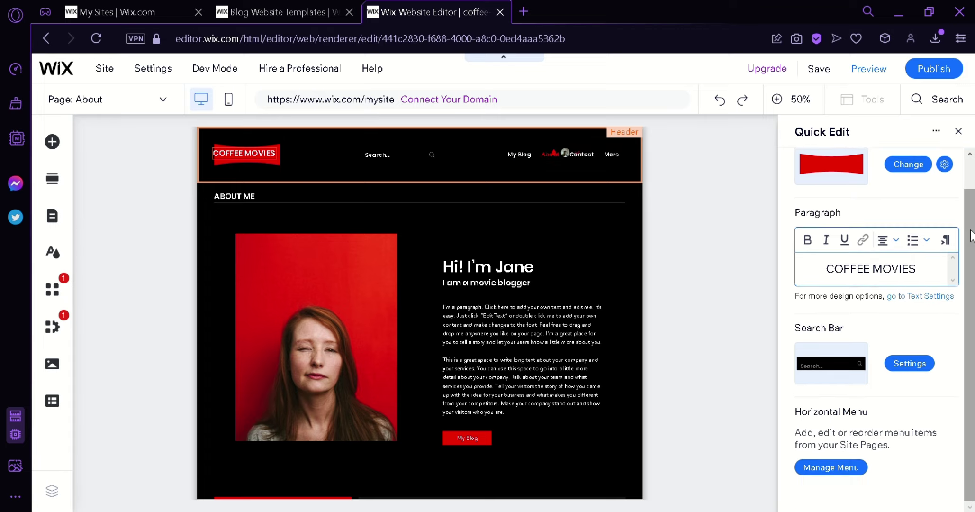
scroll(829, 213, up, 1)
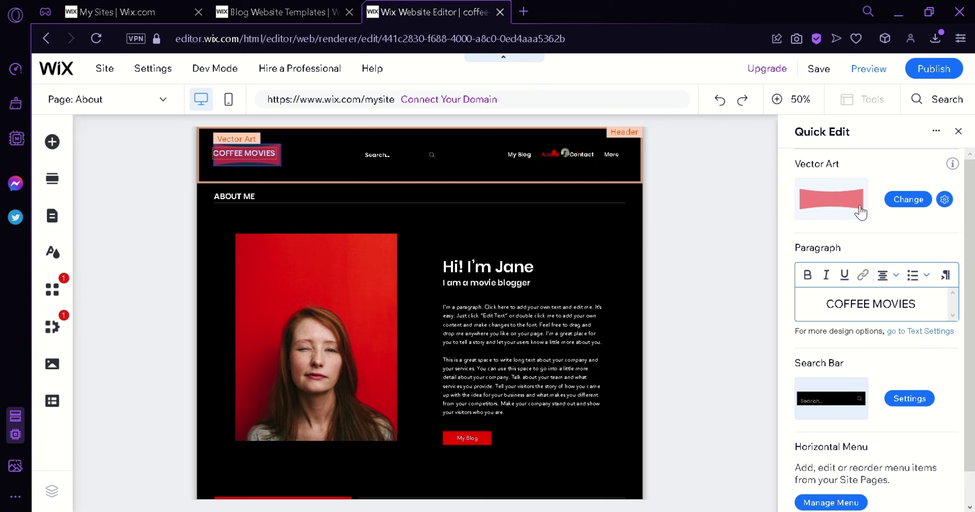
click(908, 199)
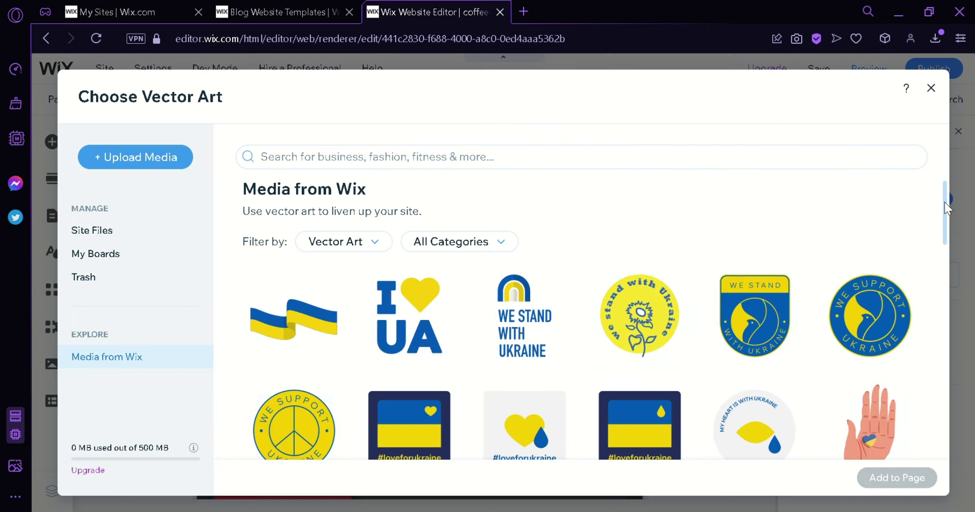
scroll(946, 208, down, 3)
scroll(950, 314, down, 3)
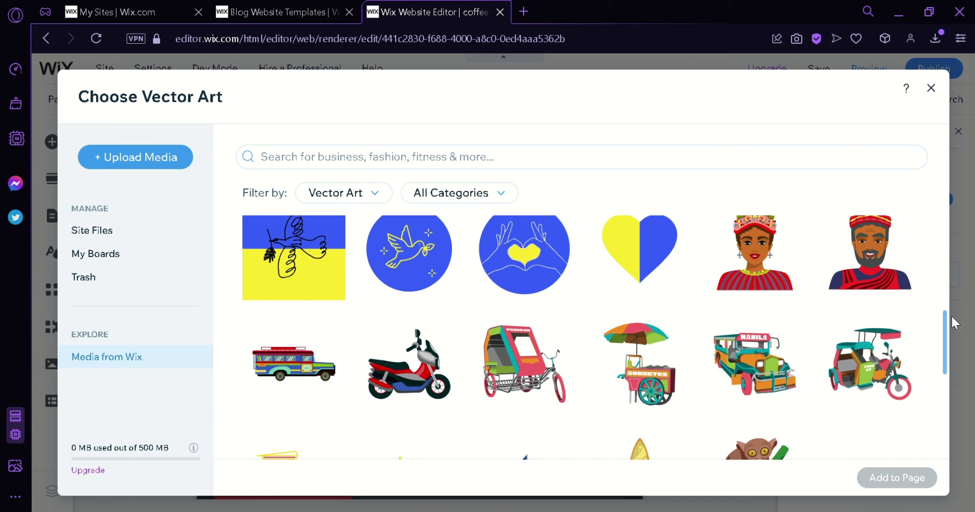
scroll(938, 247, up, 10)
click(604, 165)
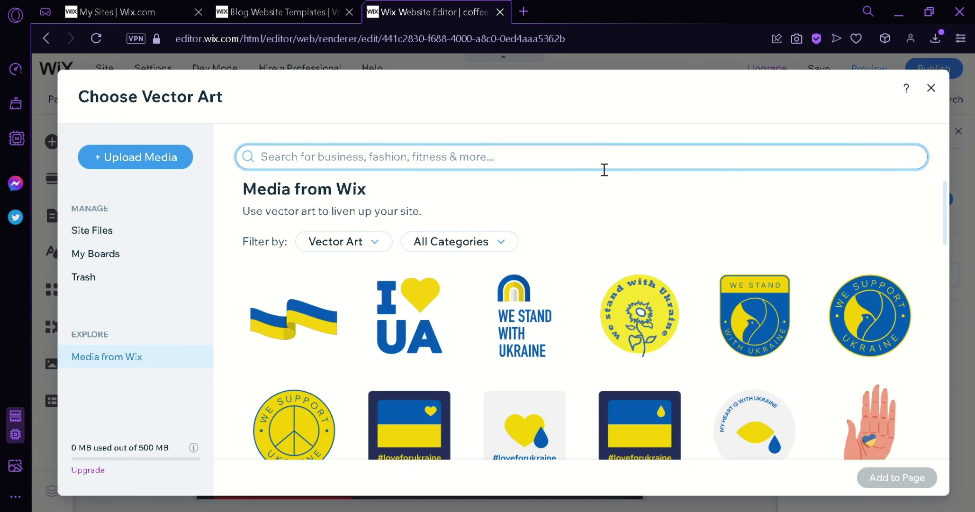
text(movie)
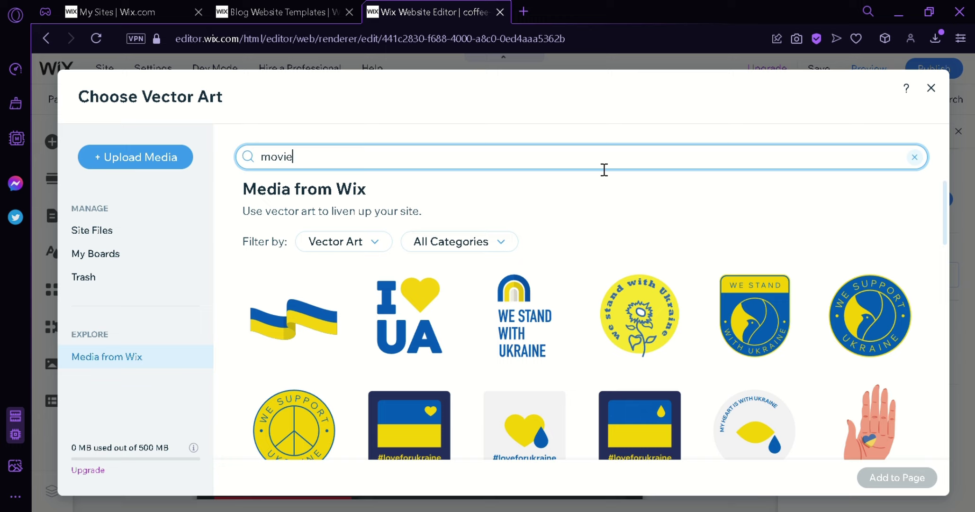
text( ticekt)
key(Return)
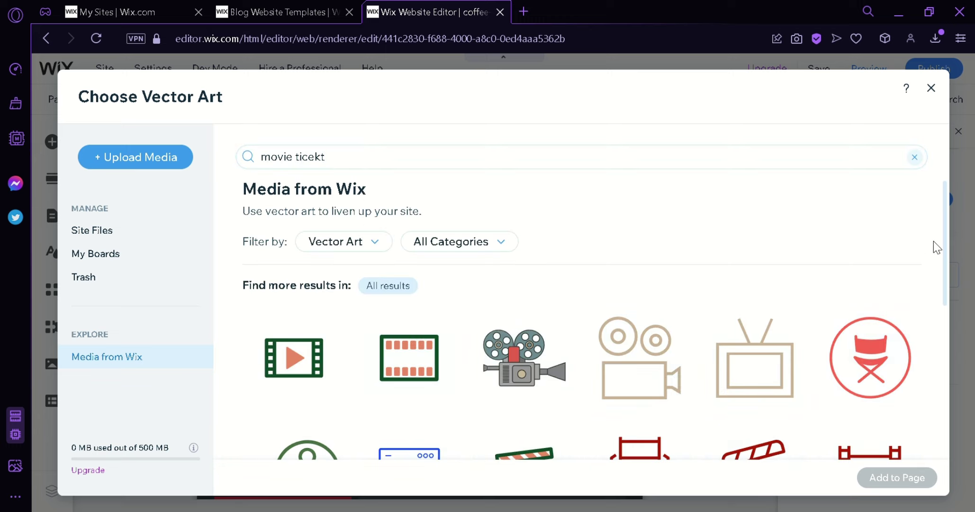
Replace the header's vector art with the dark red Film Reel graphic and close Quick Edit
drag(943, 241, 919, 433)
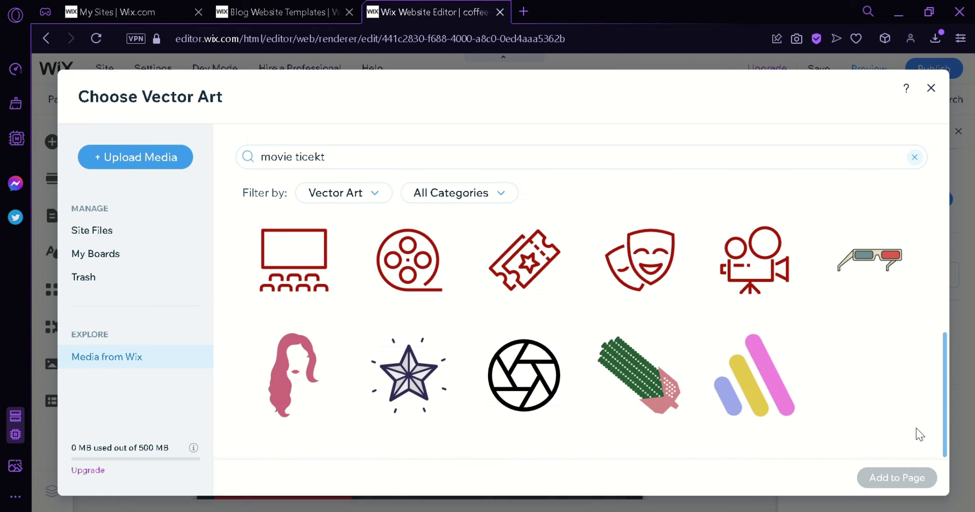
scroll(920, 433, up, 10)
scroll(896, 246, down, 1)
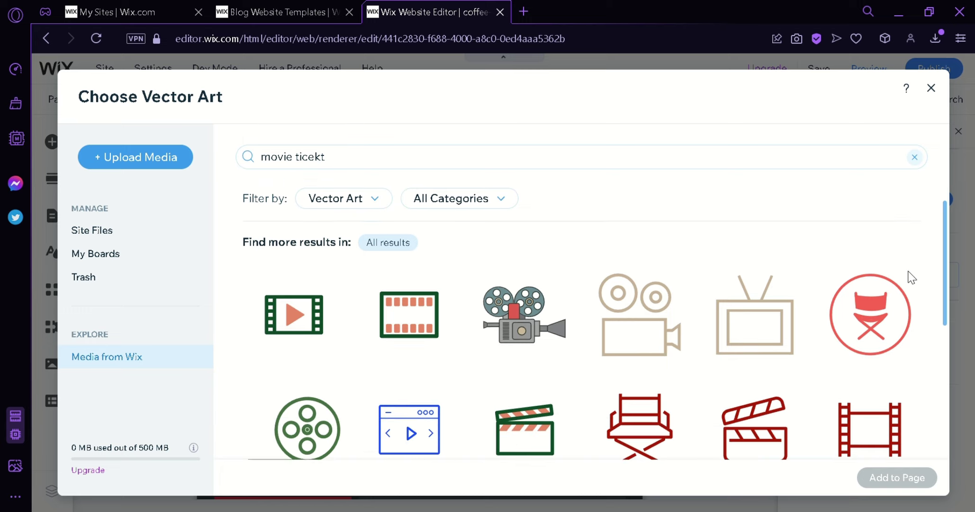
scroll(912, 284, down, 2)
click(882, 341)
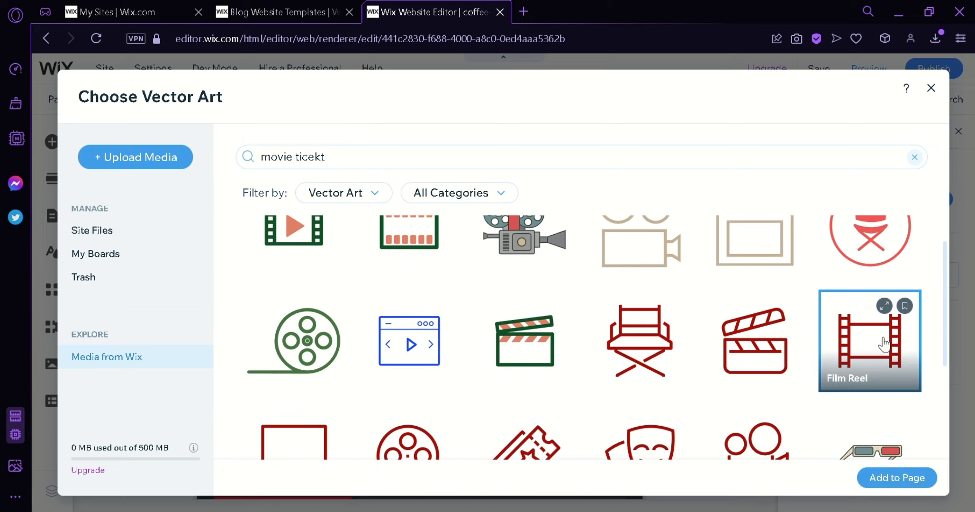
click(893, 482)
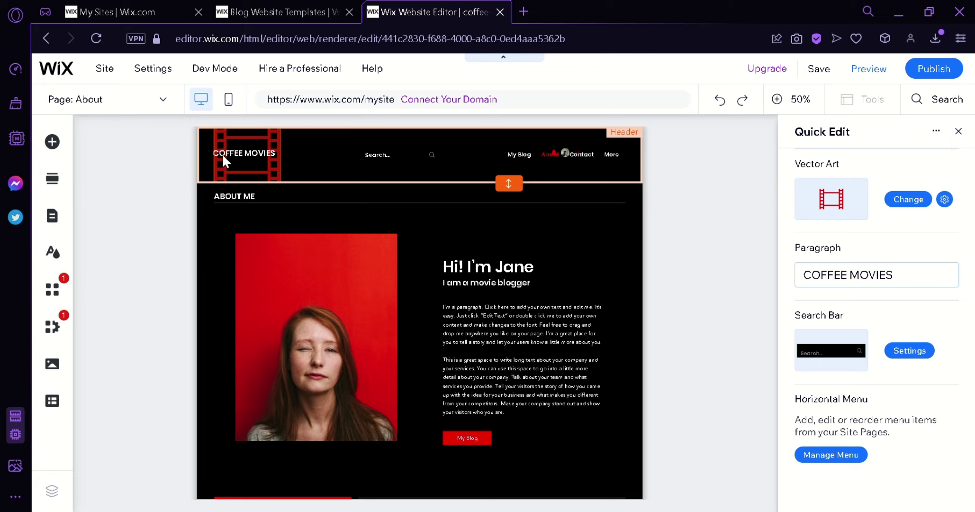
click(960, 133)
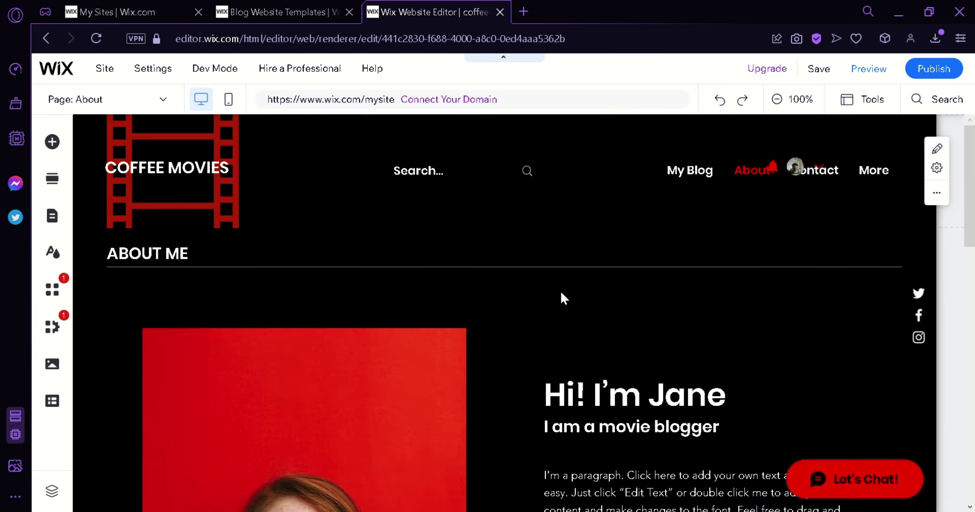
Look through the About page from the header to the contact form and footer
scroll(498, 273, down, 4)
scroll(898, 211, down, 8)
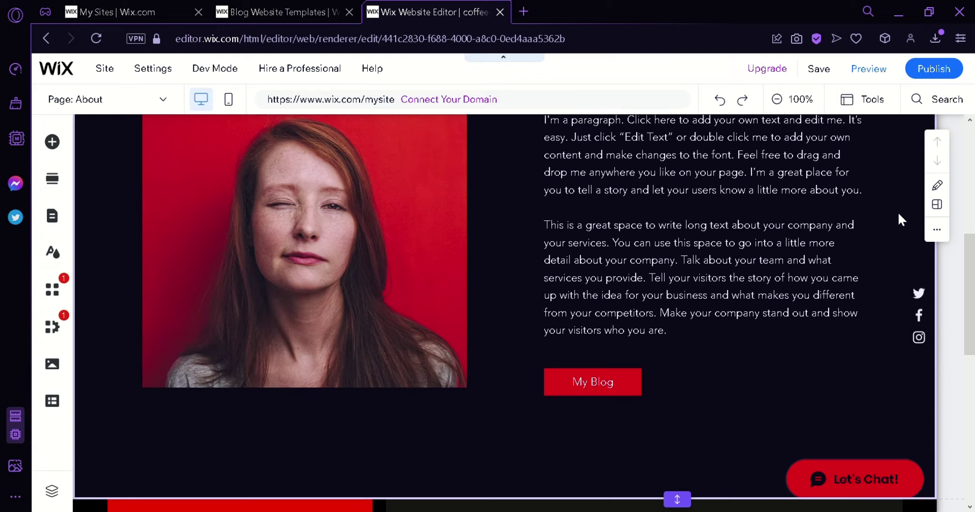
scroll(895, 217, up, 8)
scroll(806, 206, down, 10)
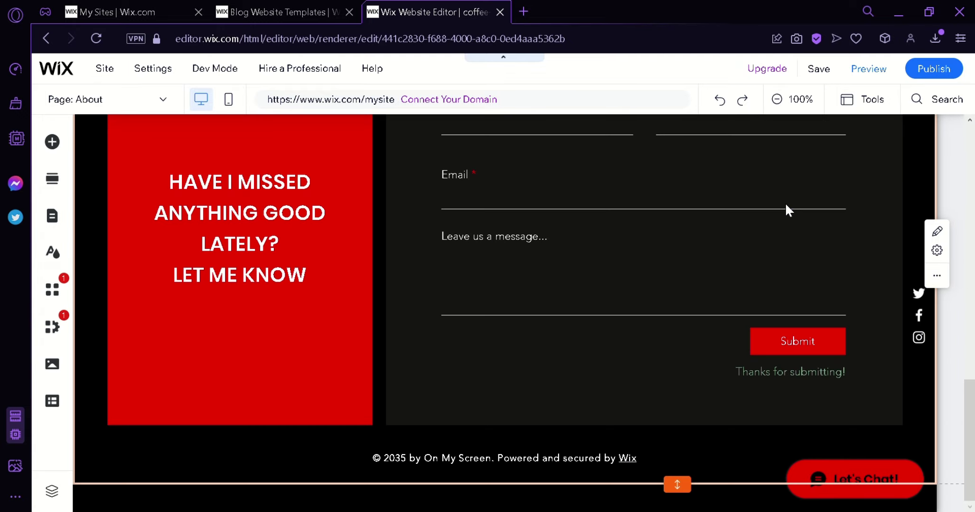
scroll(786, 202, up, 13)
scroll(785, 203, down, 3)
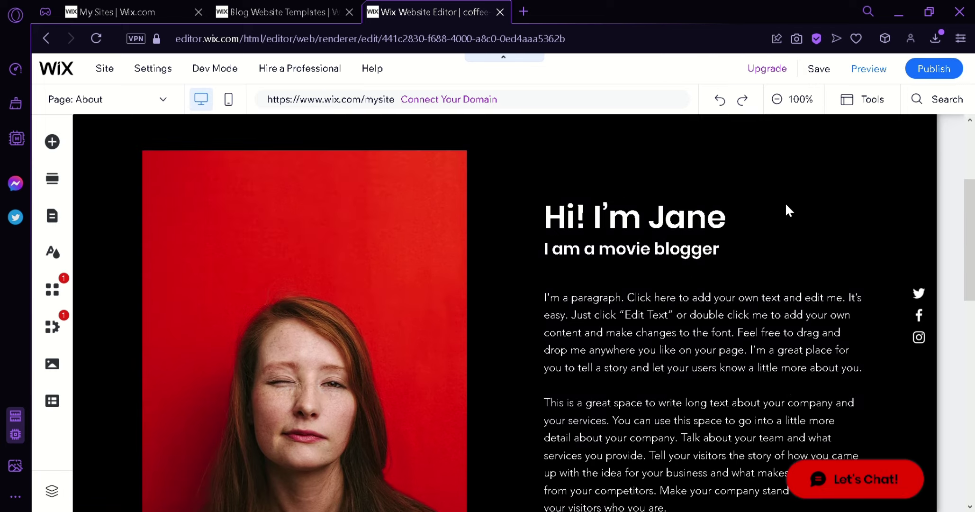
scroll(898, 249, up, 4)
scroll(652, 319, down, 4)
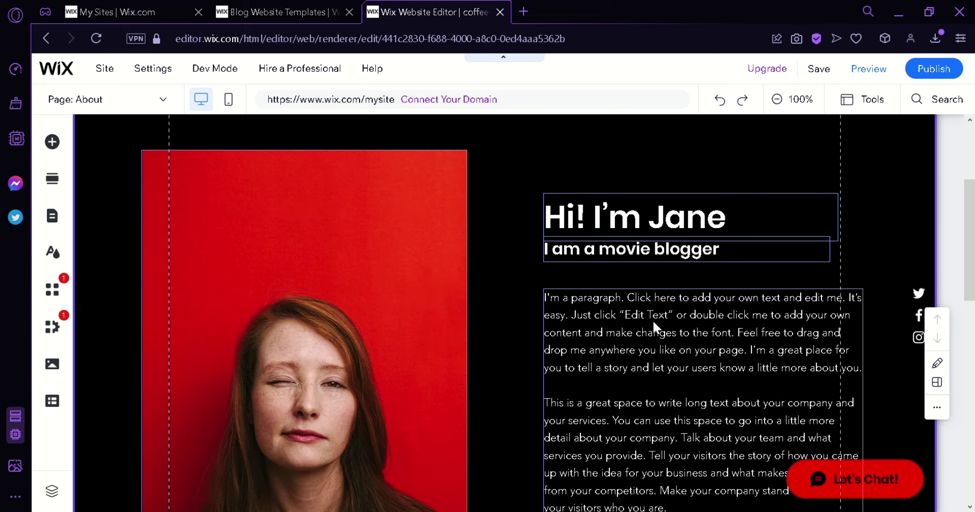
scroll(652, 319, down, 4)
scroll(652, 319, up, 4)
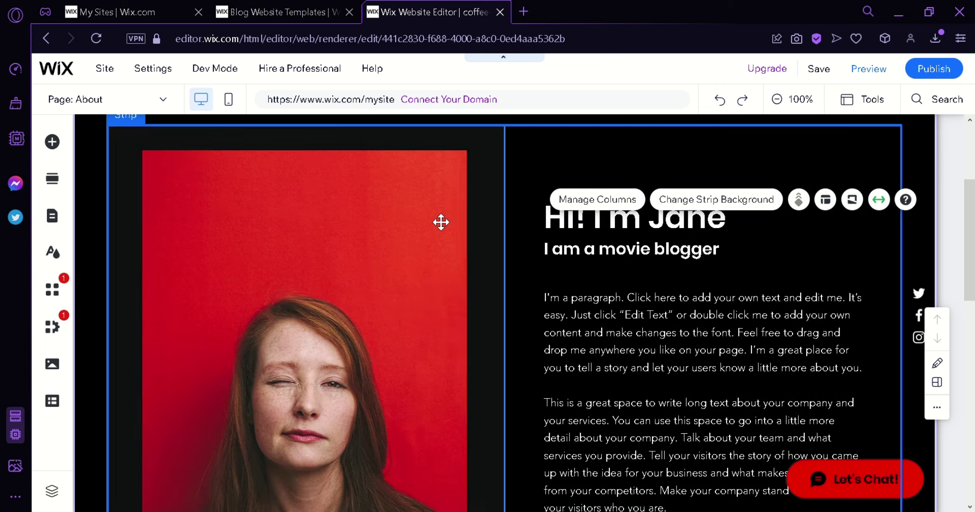
Replace the About Me greeting heading with an uppercase "HI! IM" followed by the blogger's first name
click(441, 222)
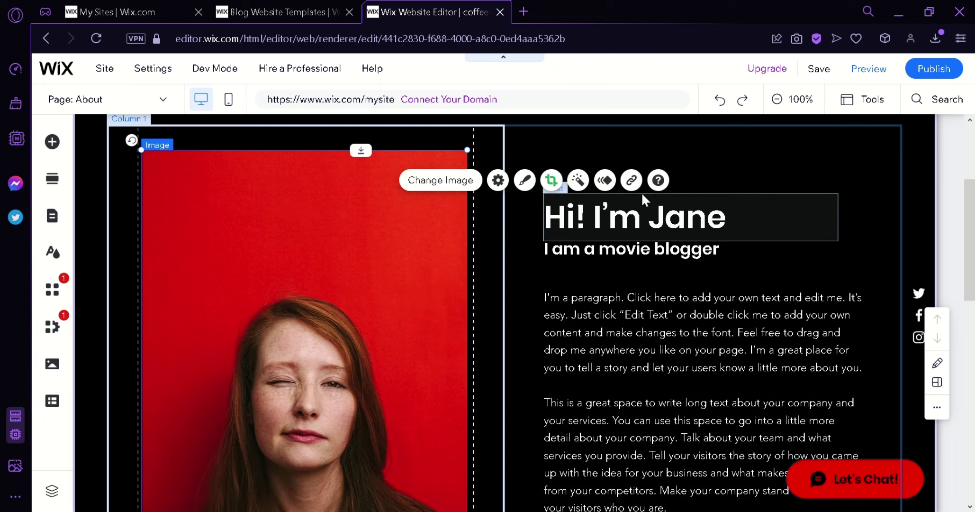
click(574, 219)
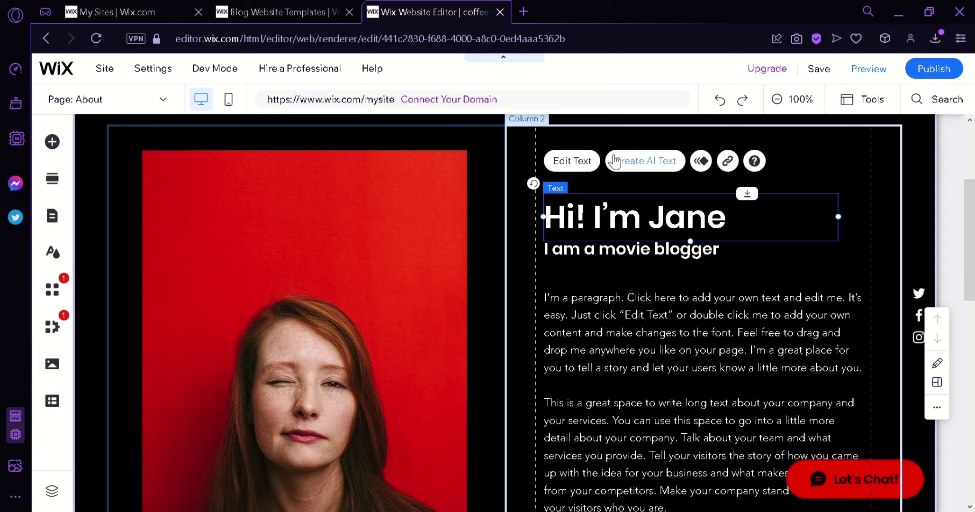
click(584, 161)
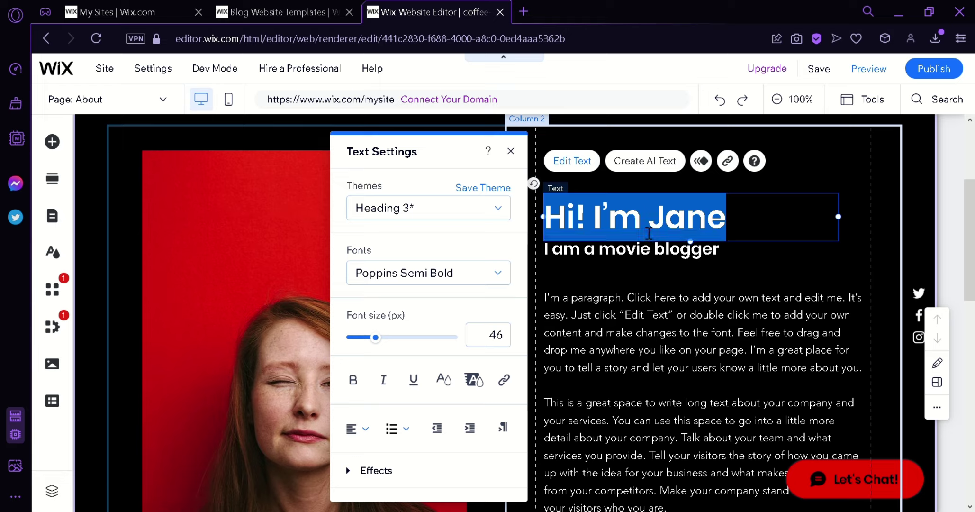
text(HI! IM )
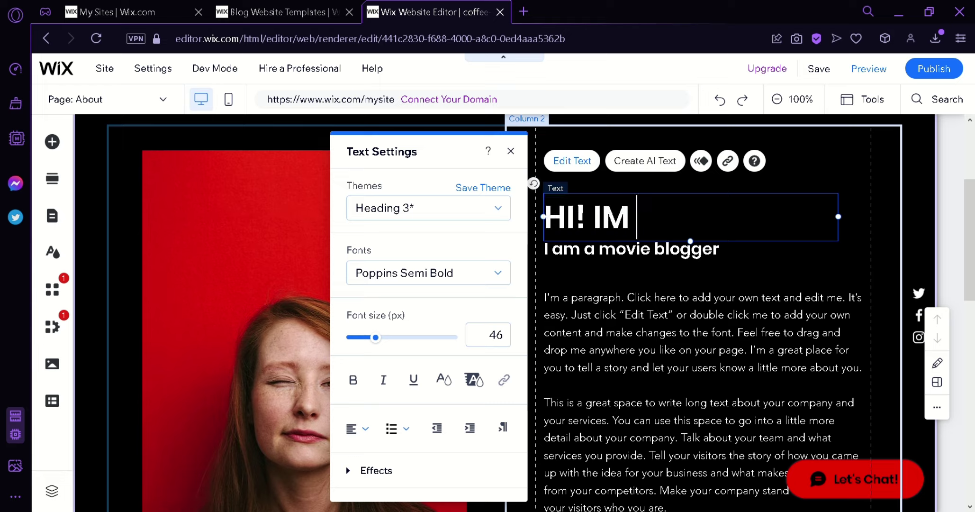
text(JAZPZ)
key(BackSpace)
key(BackSpace)
text(ER)
key(BackSpace)
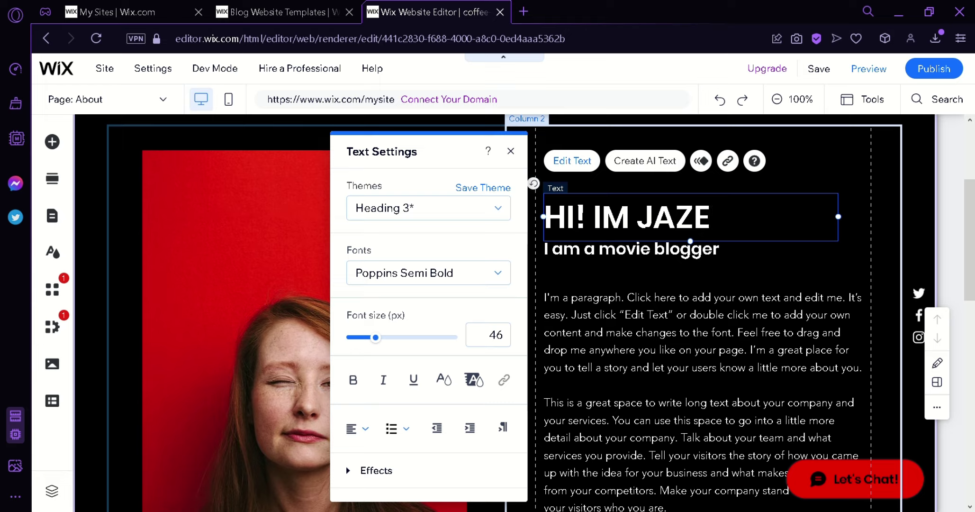
key(BackSpace)
text(PER)
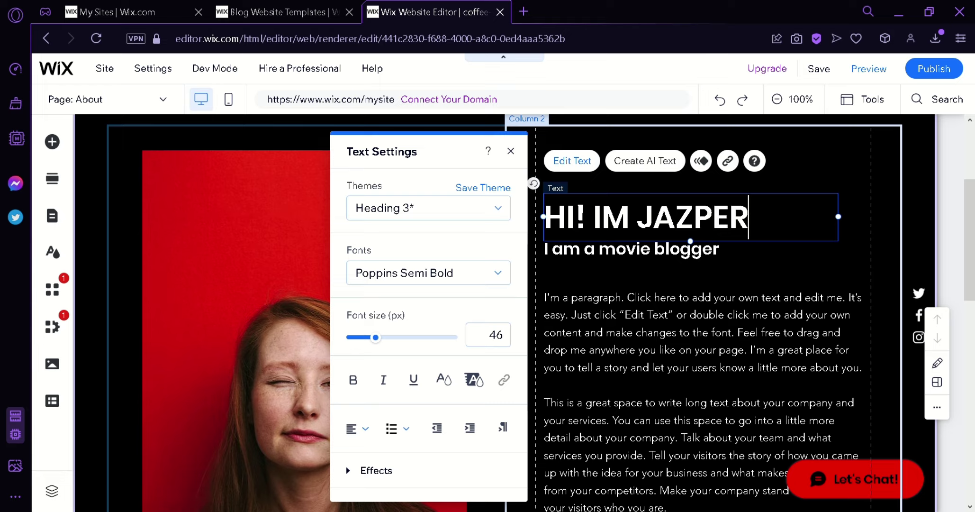
Apply the Heading 4 theme at 35 px to the greeting heading, view its text effects, and close the text settings
click(501, 214)
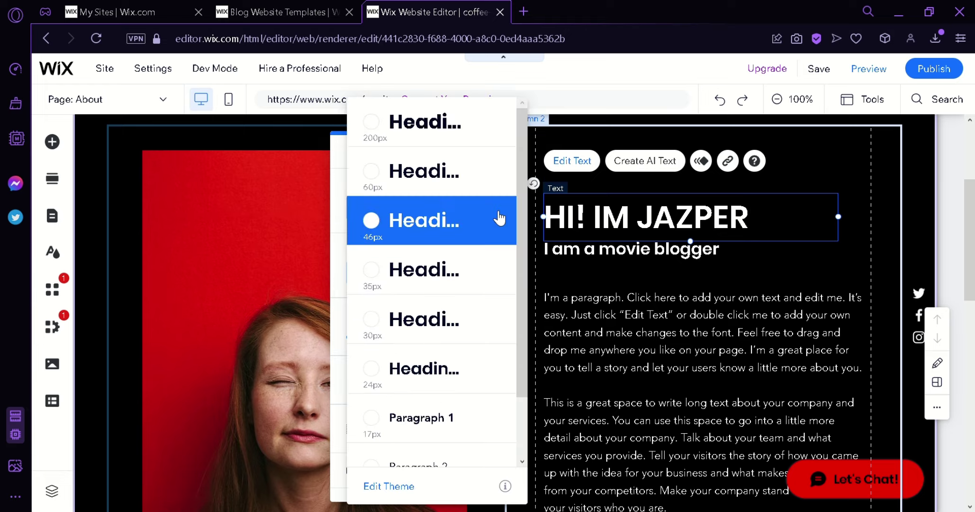
click(450, 286)
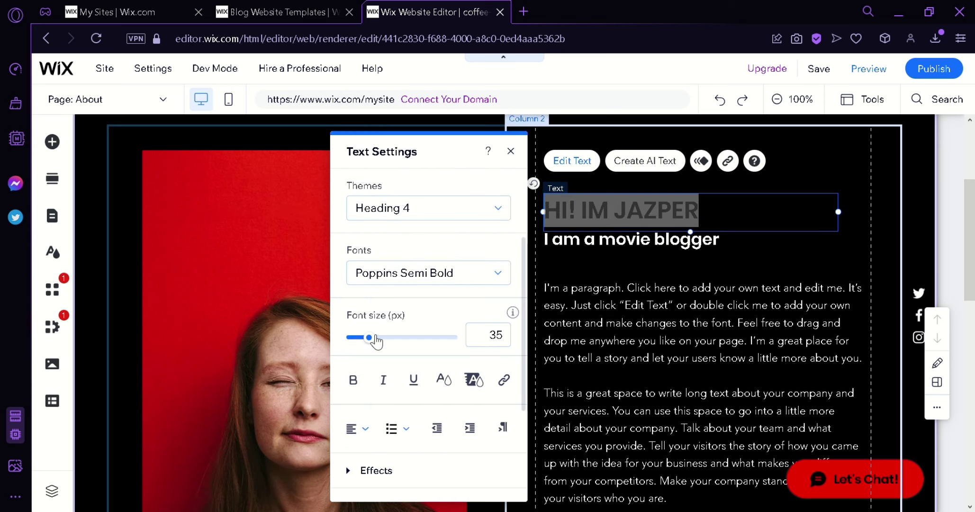
mouse_move(366, 337)
mouse_down()
mouse_move(394, 337)
mouse_move(369, 342)
mouse_up()
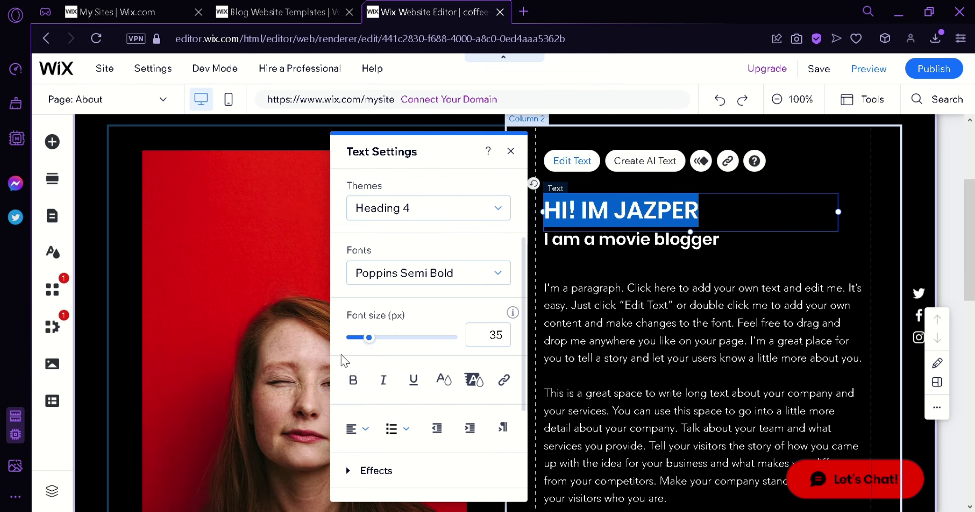
click(360, 469)
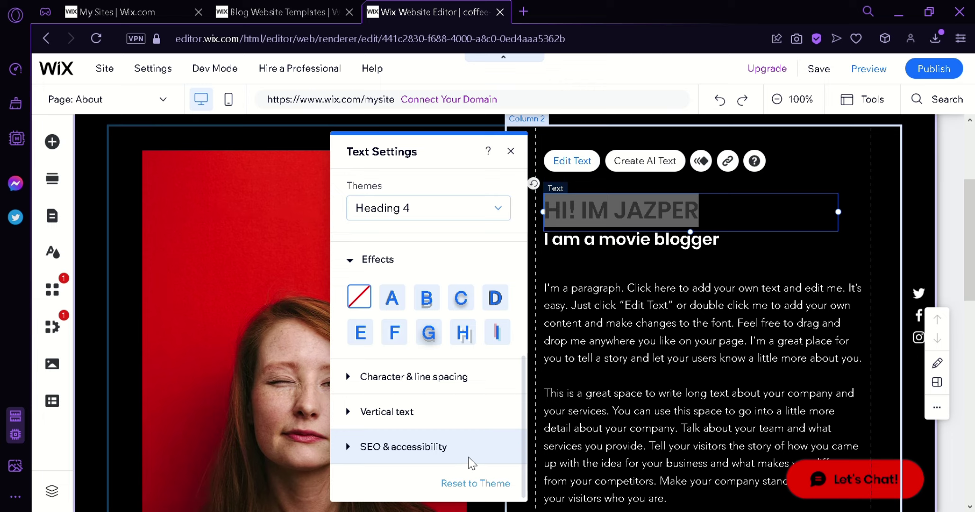
click(768, 173)
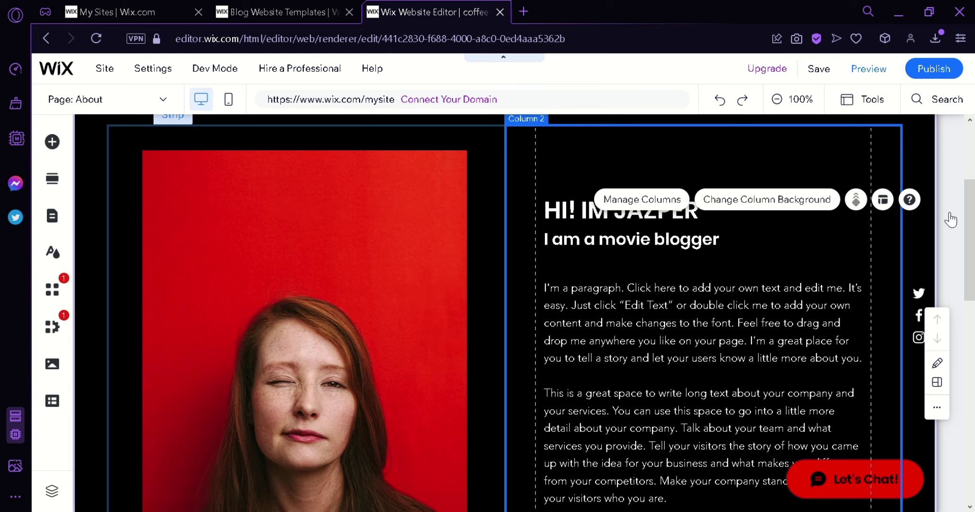
Review the whole About page at 50% zoom and view the additional actions for the About Me section
scroll(852, 199, up, 3)
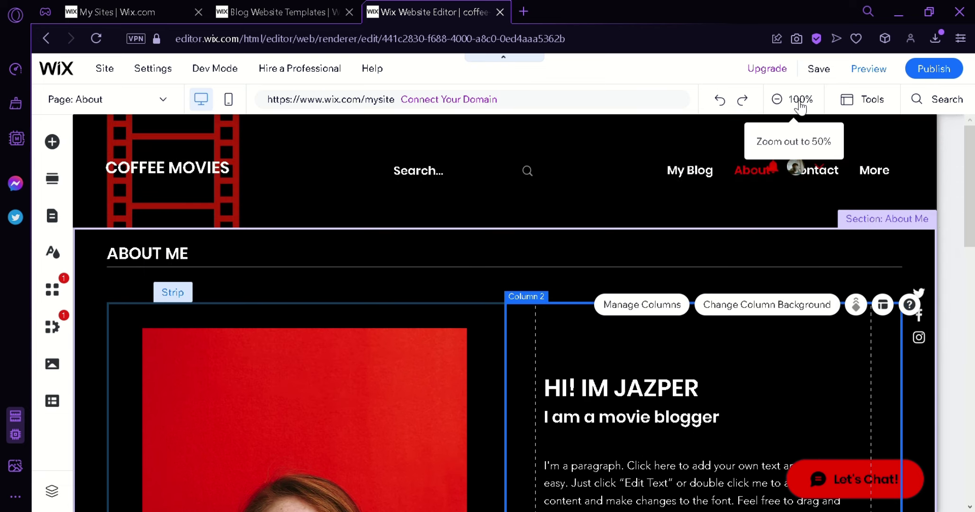
click(800, 106)
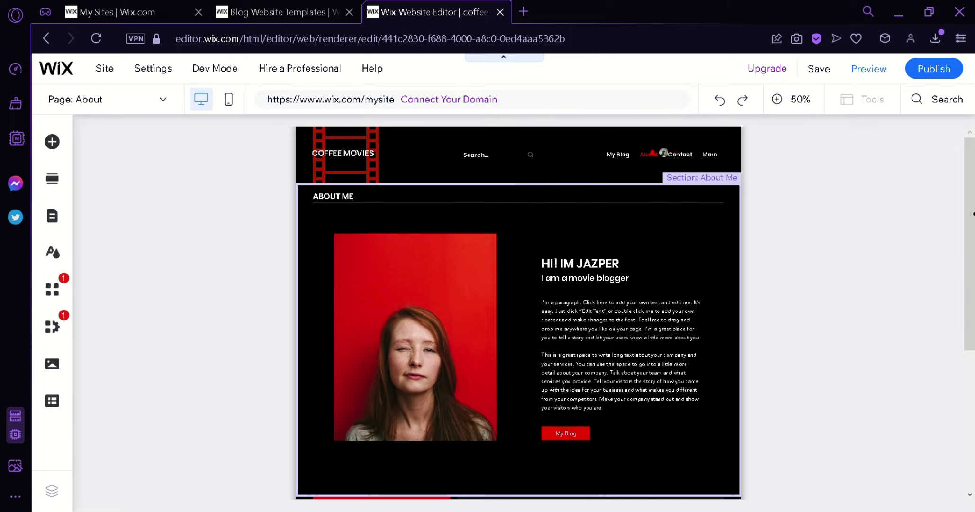
scroll(950, 417, down, 5)
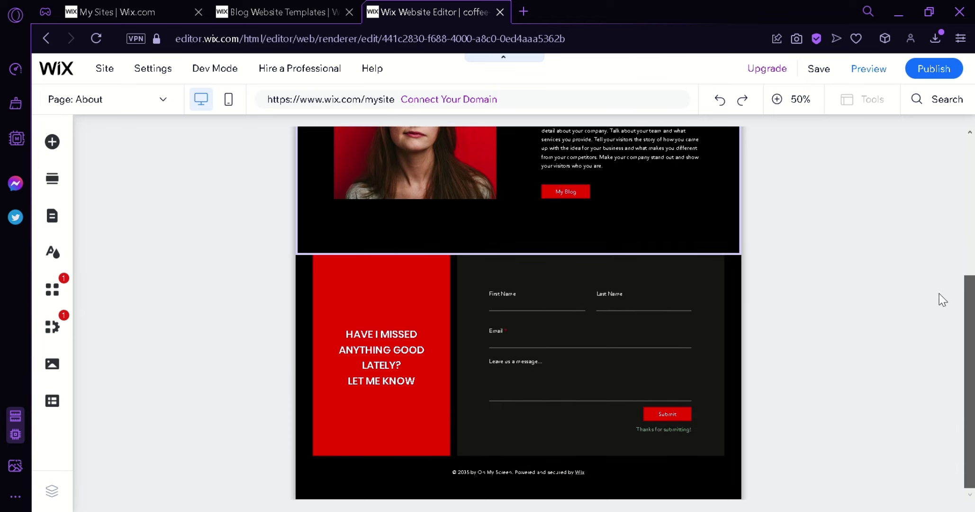
scroll(939, 293, up, 6)
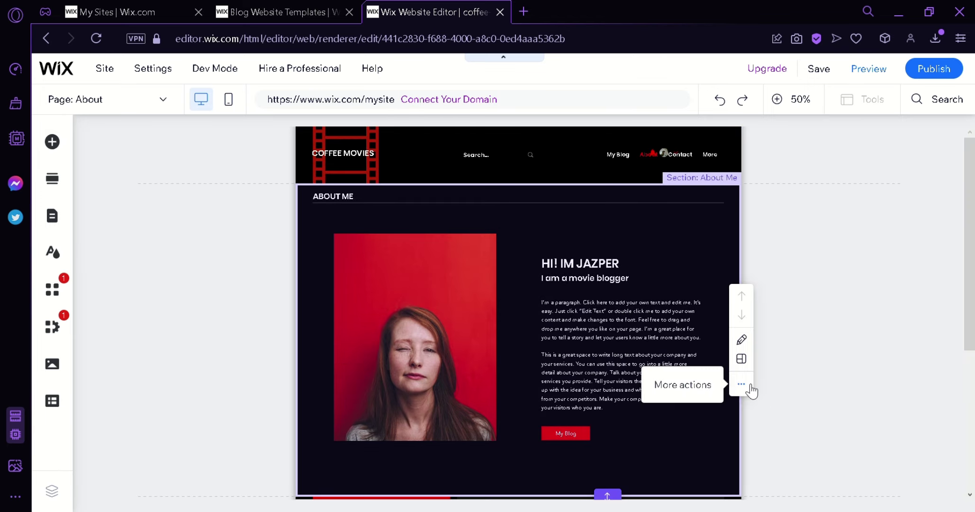
click(741, 384)
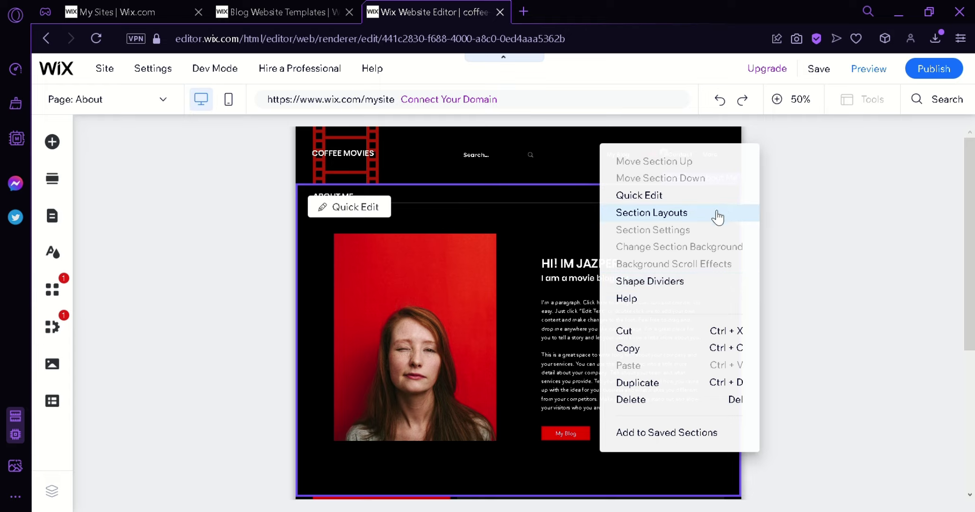
click(828, 280)
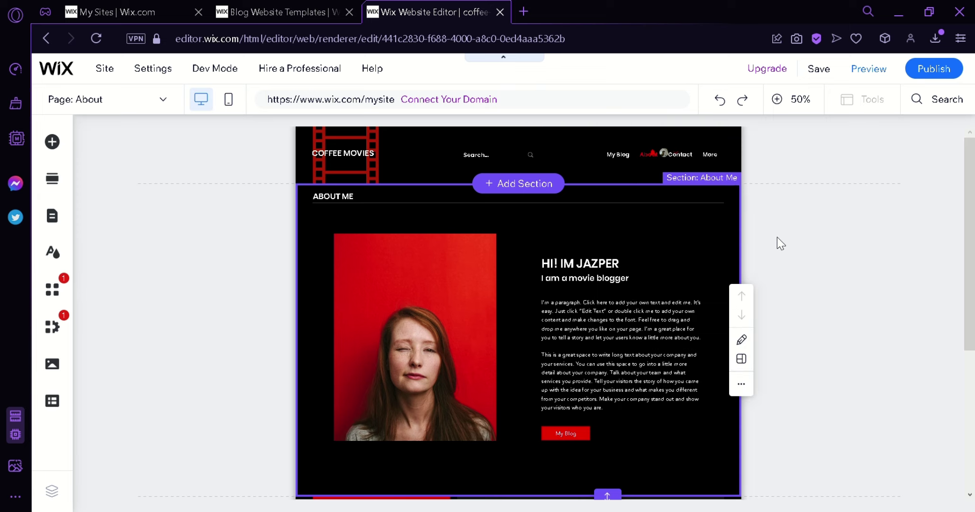
scroll(288, 241, down, 5)
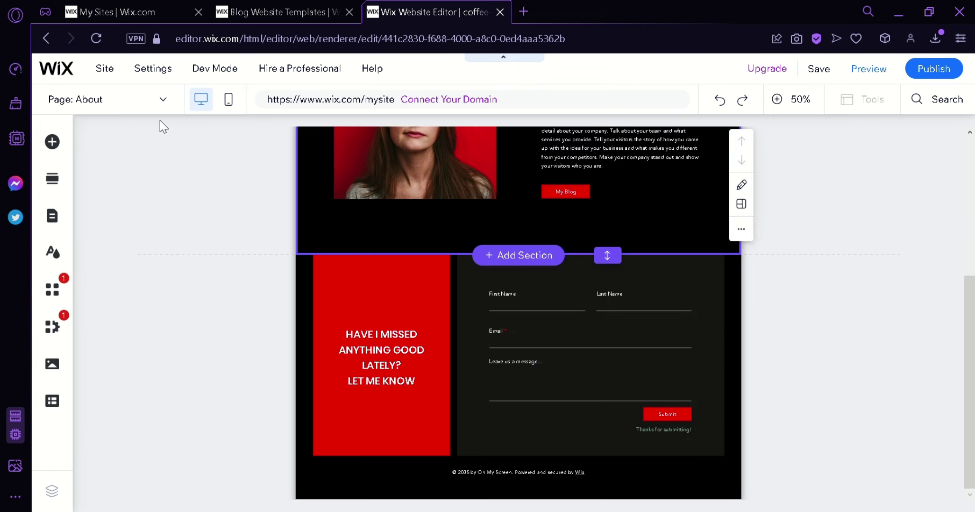
Switch from the About page to the My Blog site page and look through its review posts
click(172, 98)
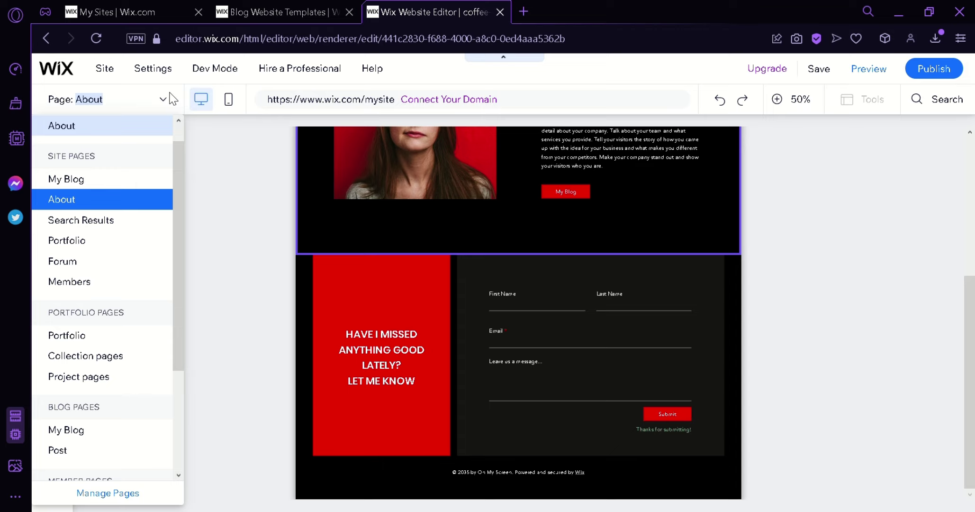
click(77, 179)
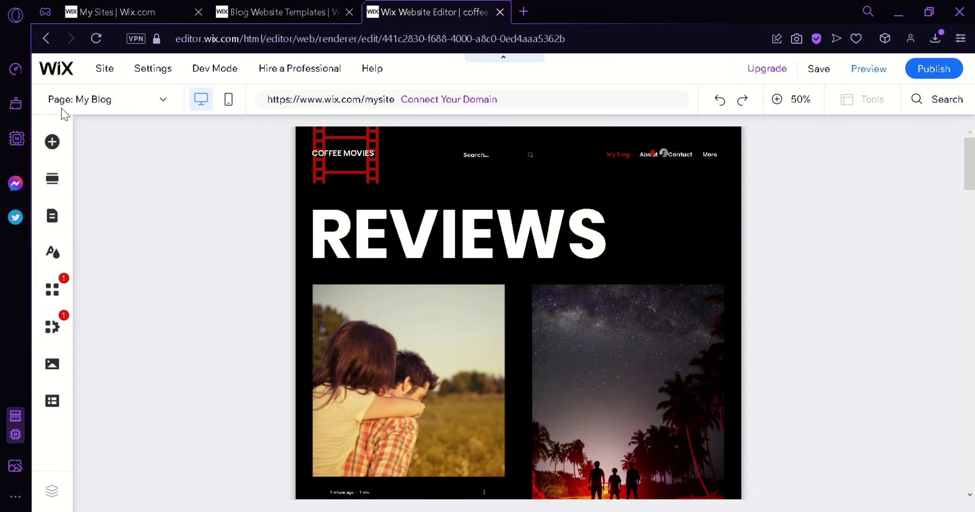
drag(970, 173, 968, 142)
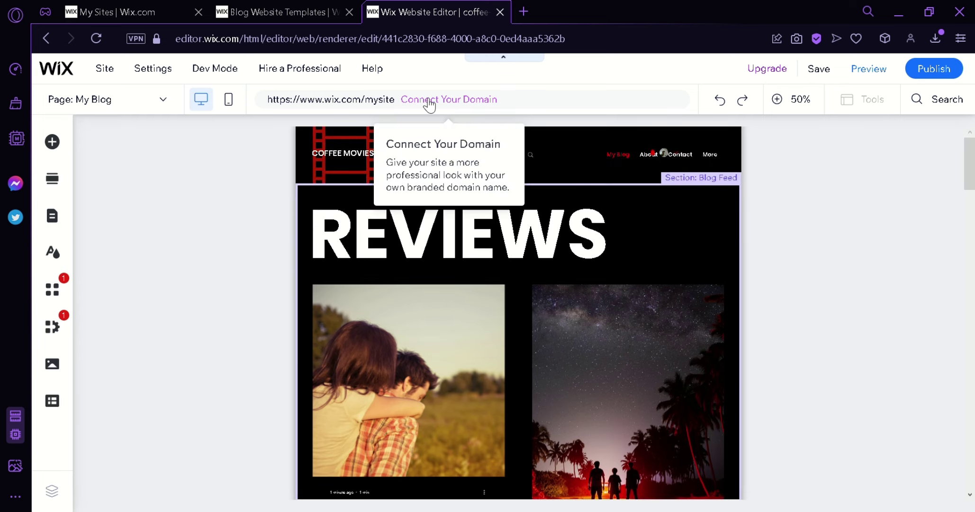
Switch to the mobile version of the site, skip the introduction, and review the My Blog page's header, blog feed and subscribe form
mouse_move(222, 76)
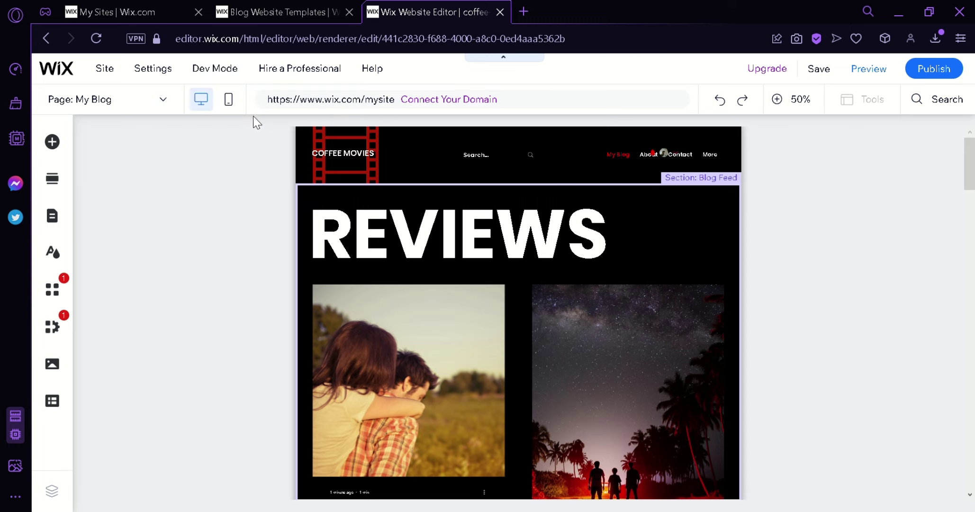
click(228, 99)
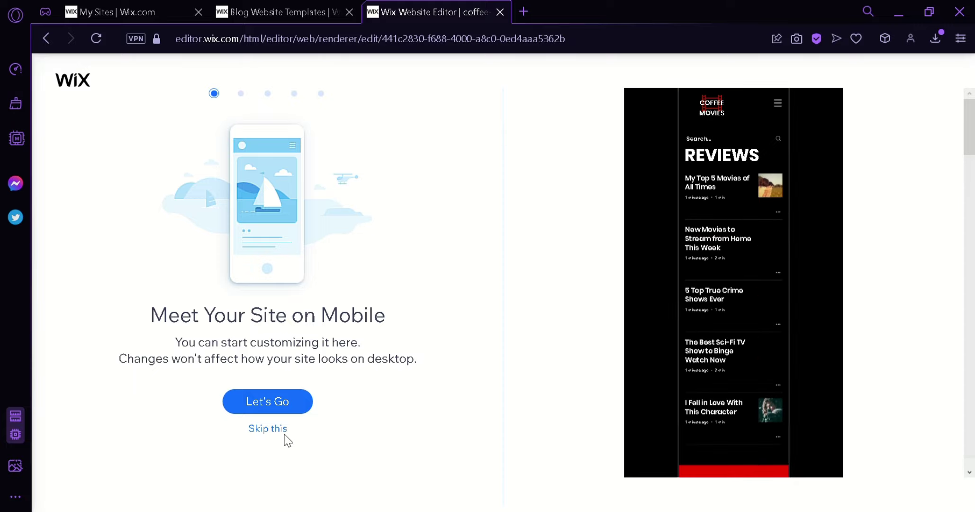
click(284, 430)
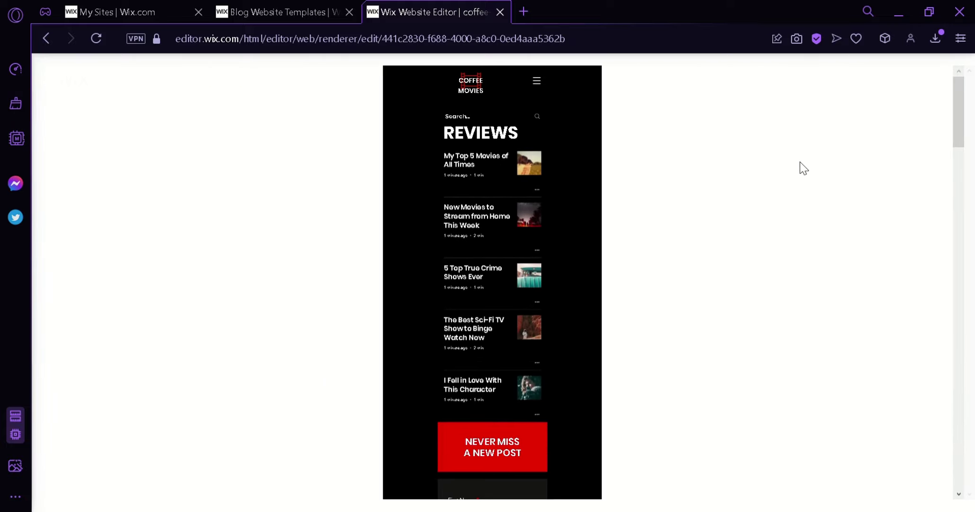
scroll(885, 232, down, 5)
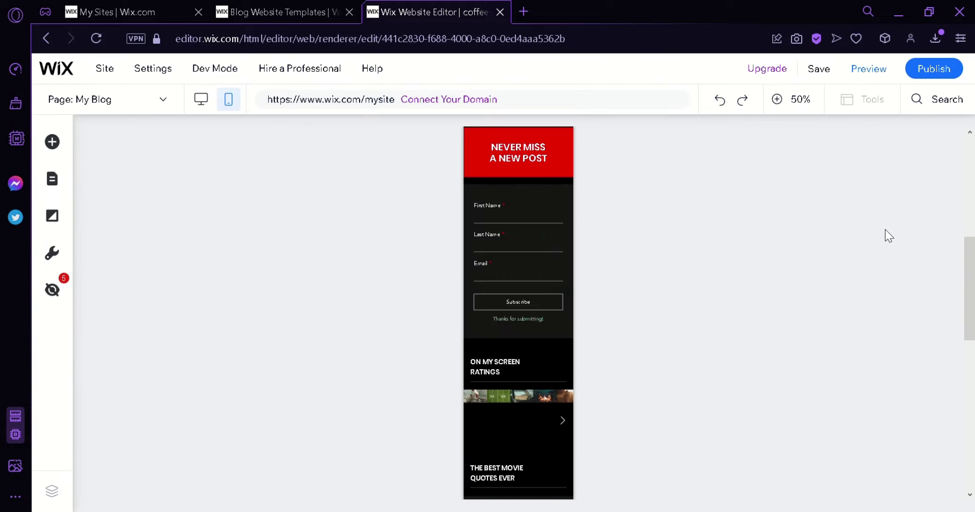
scroll(884, 230, up, 5)
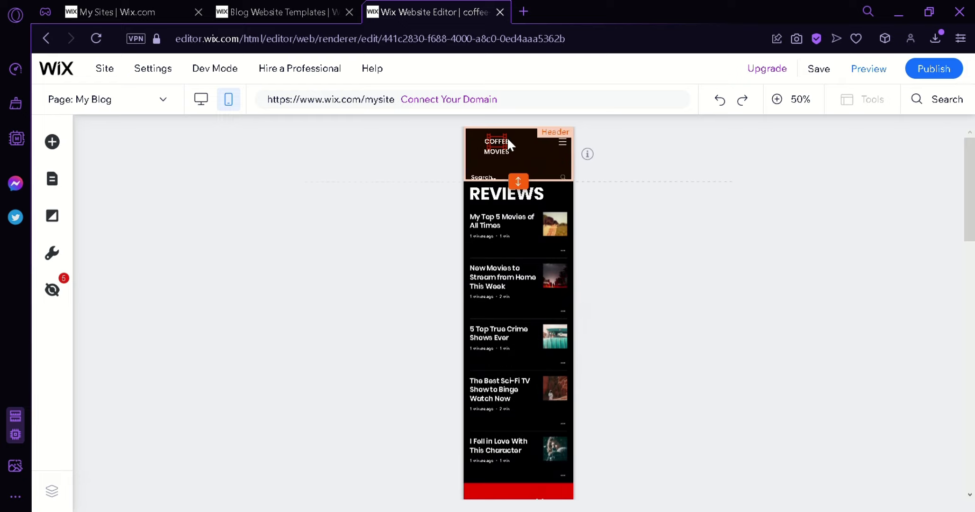
click(531, 184)
click(750, 199)
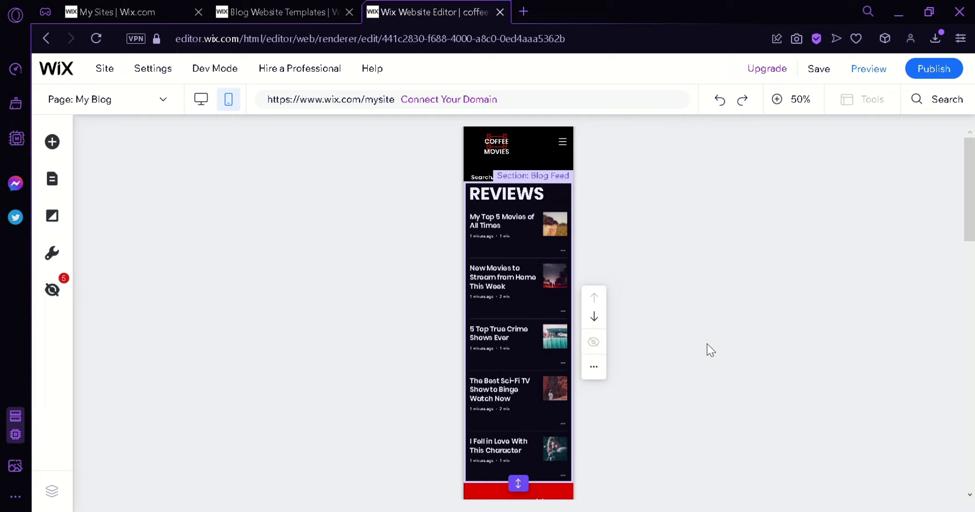
Publish the site and view the live version in the browser
click(962, 71)
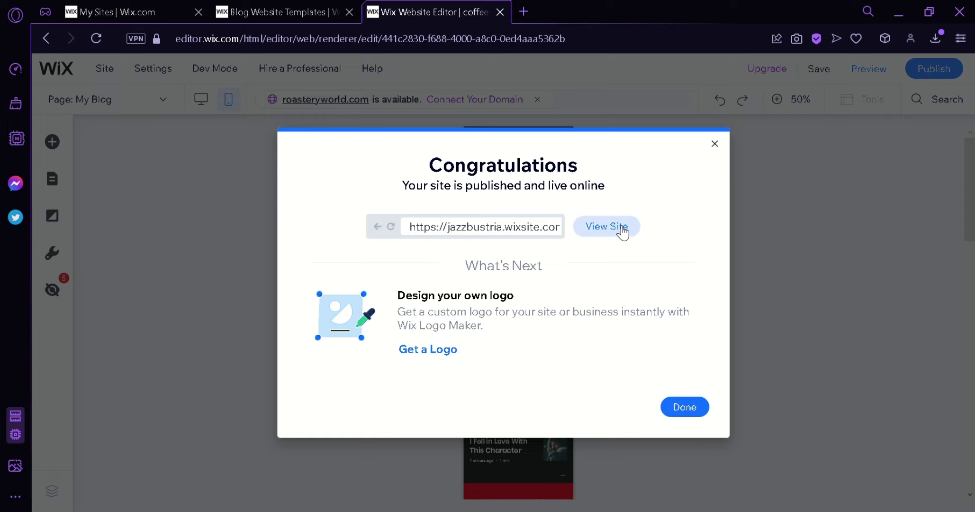
click(622, 232)
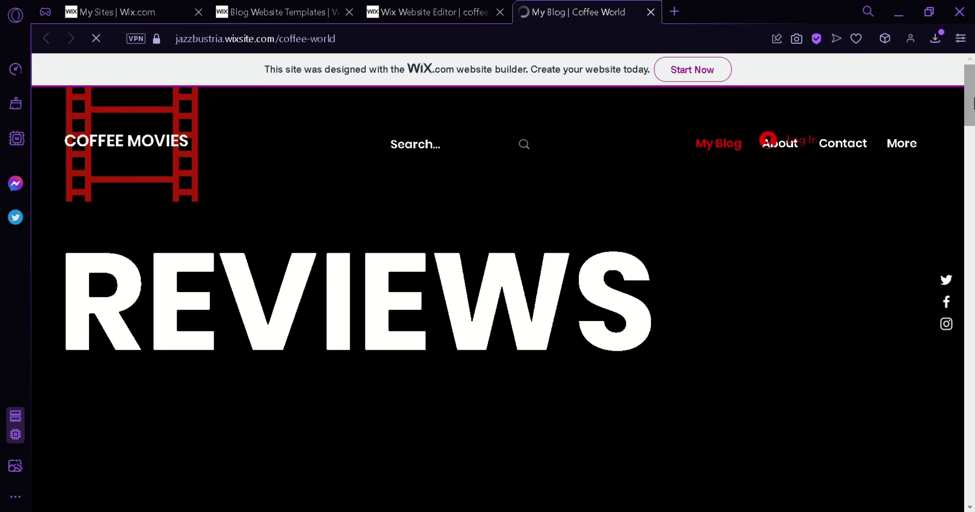